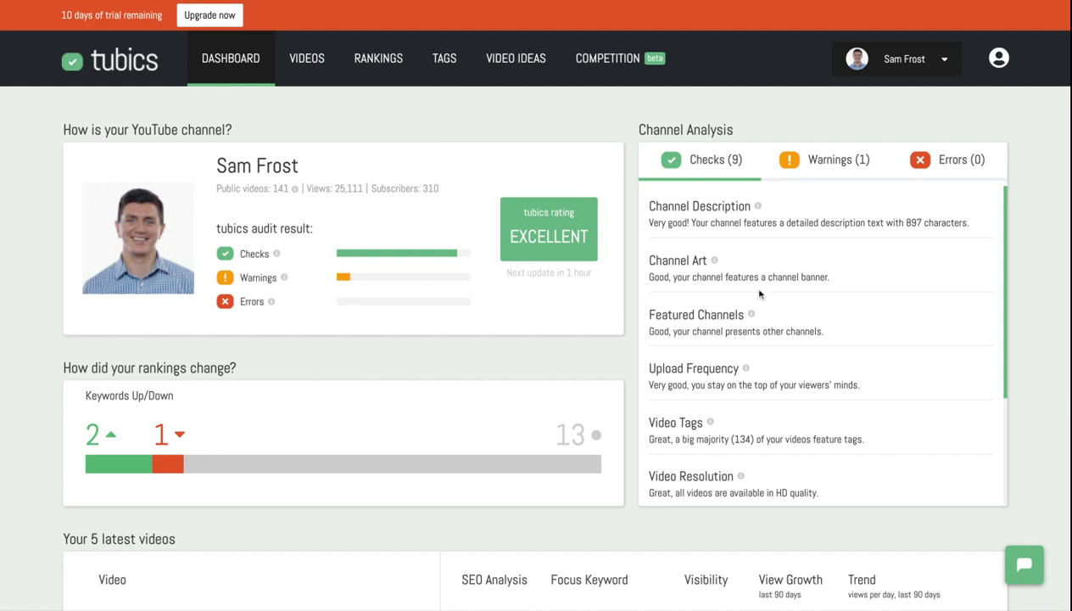
Review the checks, warnings and errors in the dashboard's Channel Analysis
scroll(871, 368, "down", 3)
scroll(871, 371, "up", 3)
left_click(823, 163)
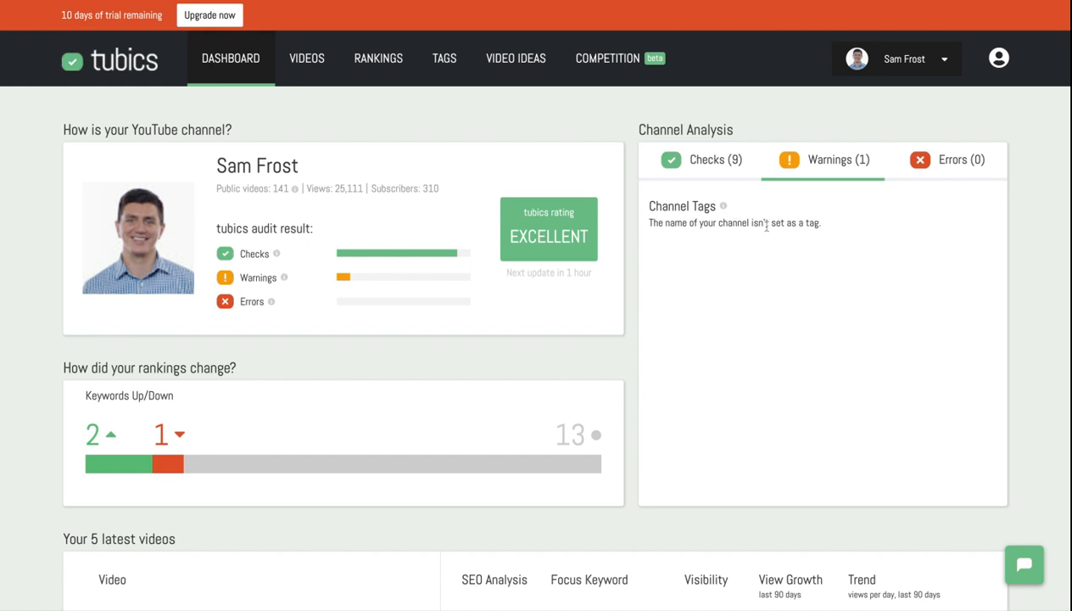
left_click(684, 168)
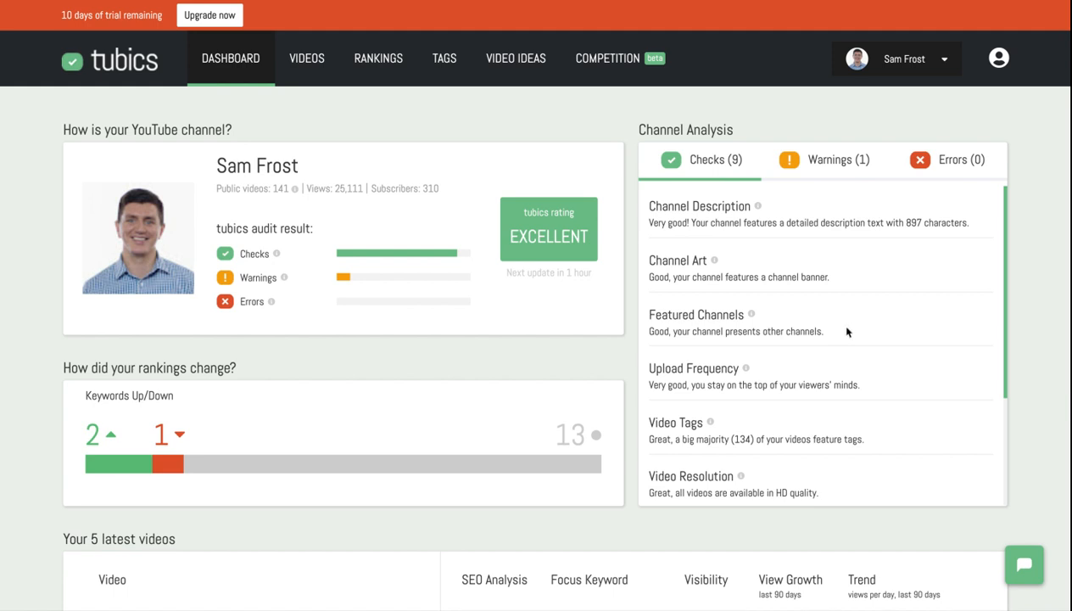
scroll(847, 331, "down", 3)
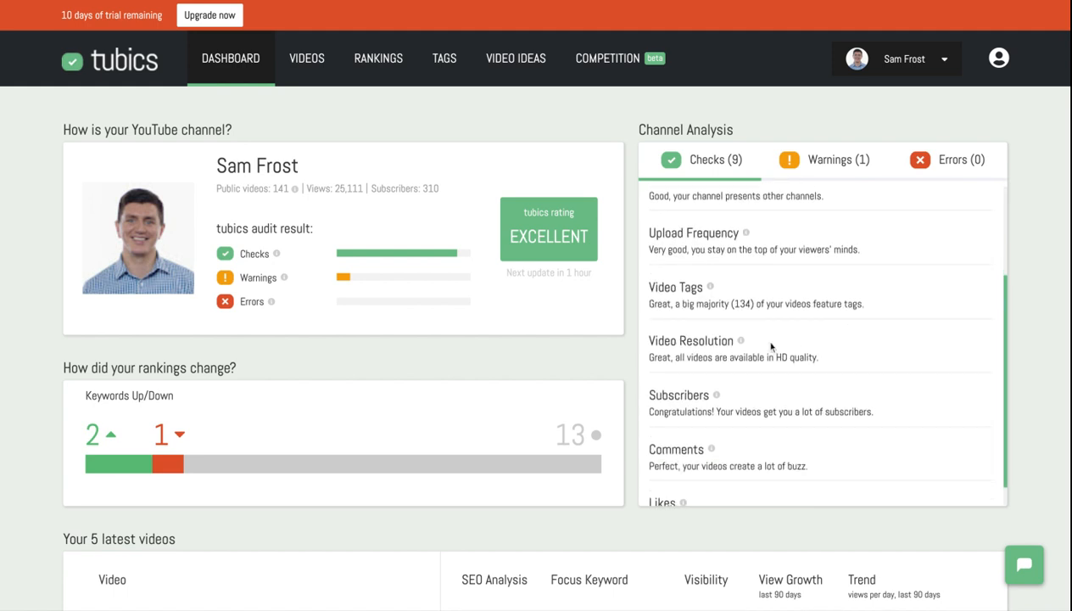
scroll(786, 371, "down", 1)
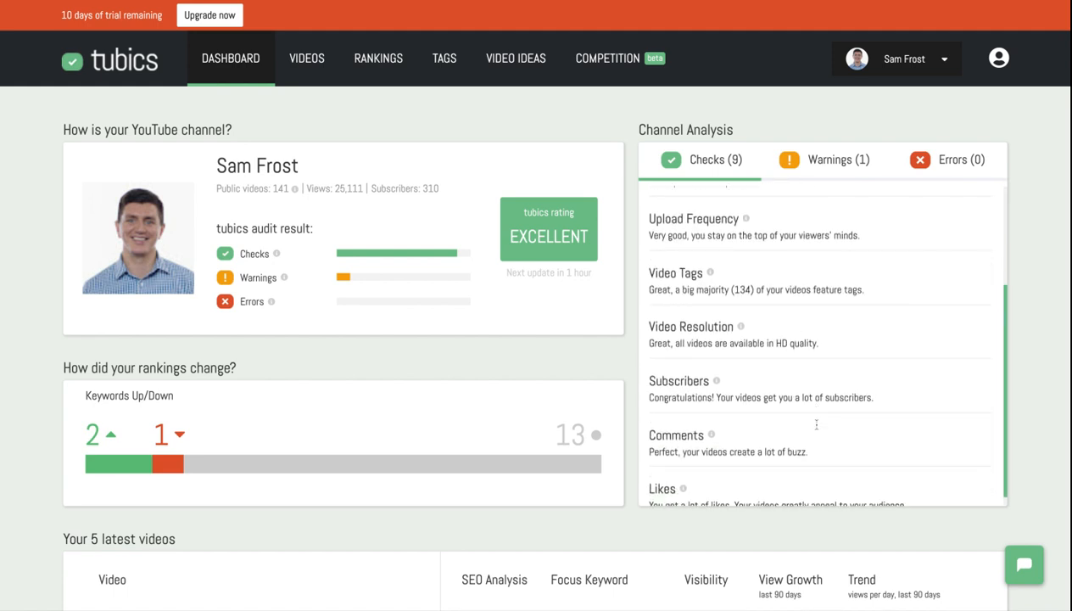
scroll(816, 425, "down", 1)
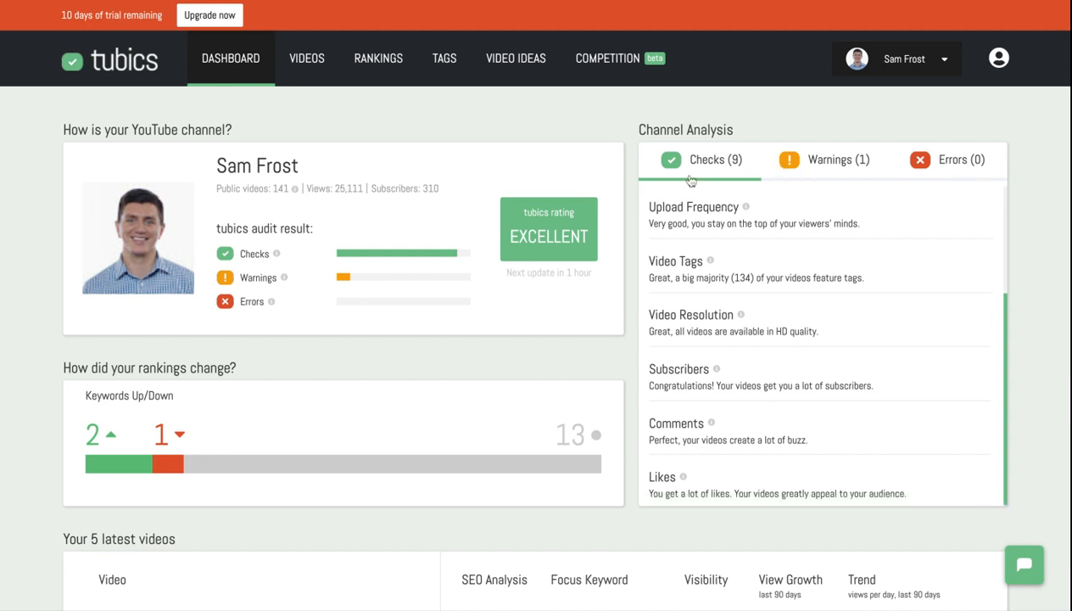
left_click(829, 166)
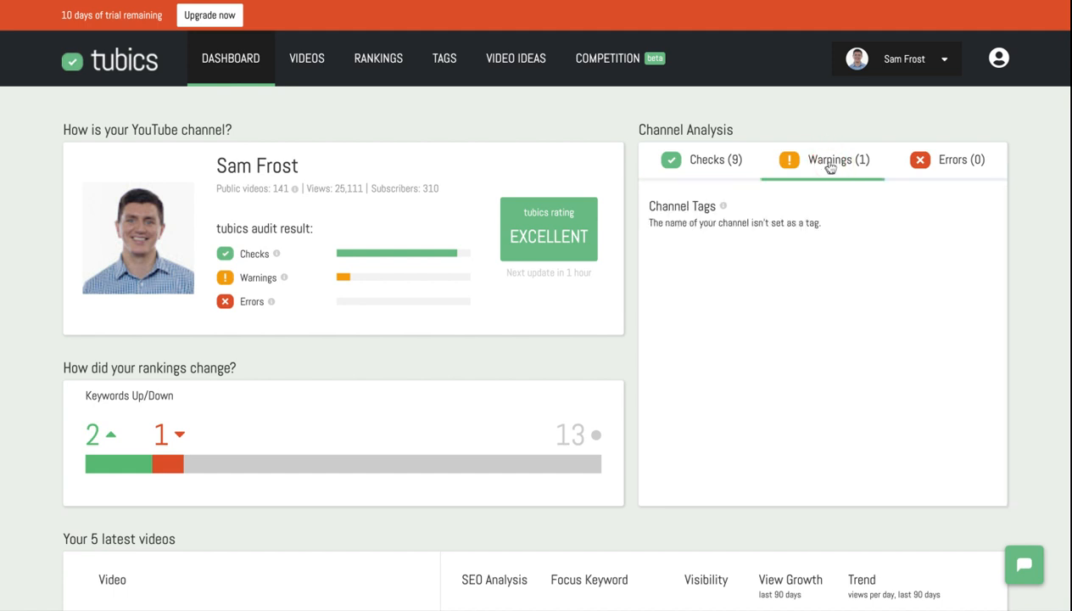
left_click(933, 161)
left_click(653, 158)
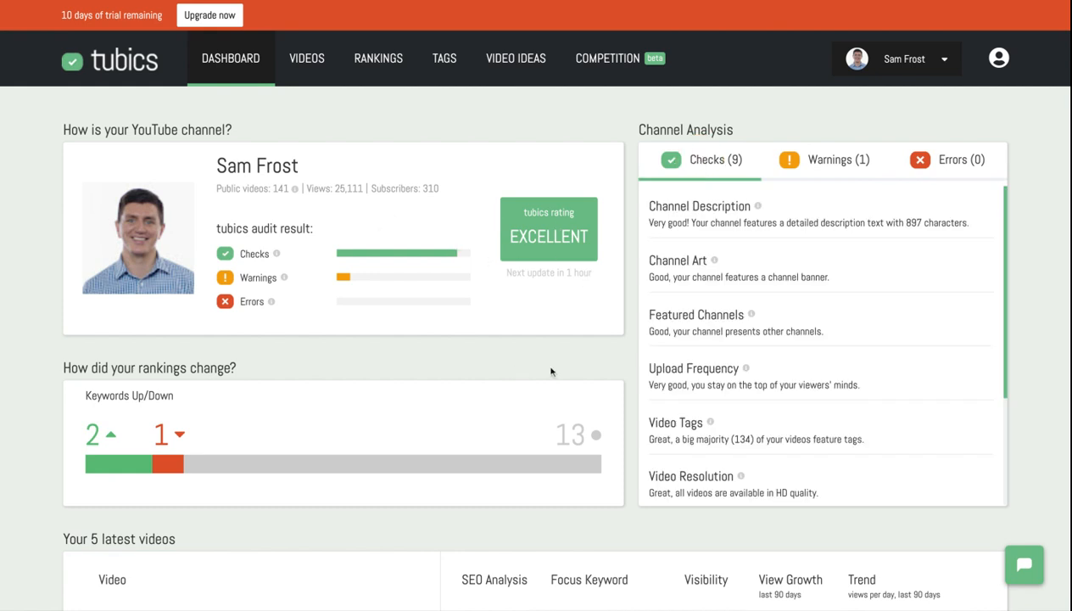
Examine the SEO analysis, focus keywords and view growth of the five latest videos on the dashboard
scroll(565, 364, "down", 5)
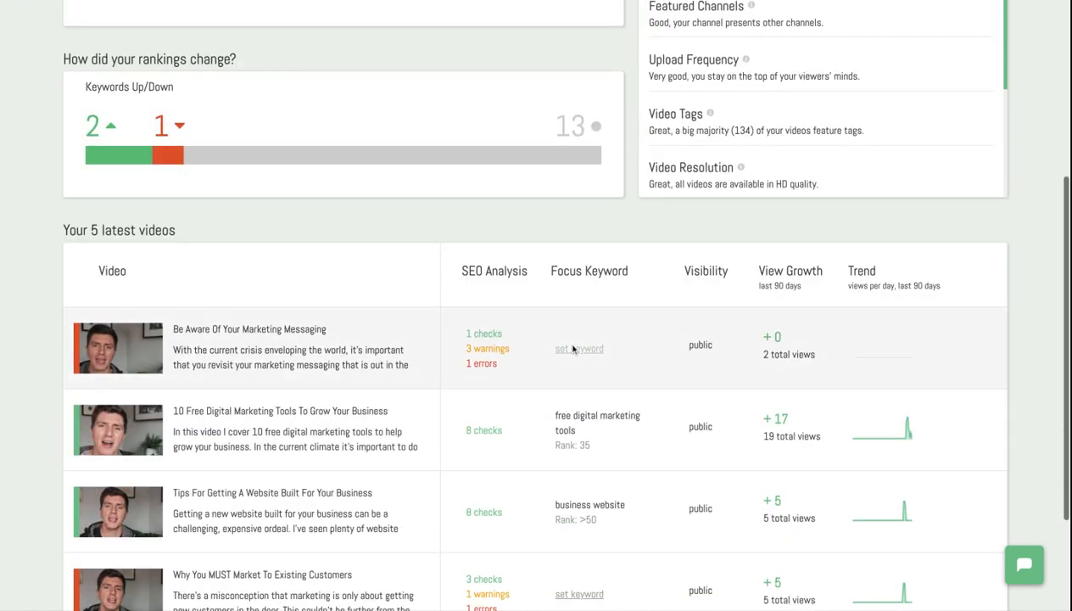
scroll(573, 348, "down", 3)
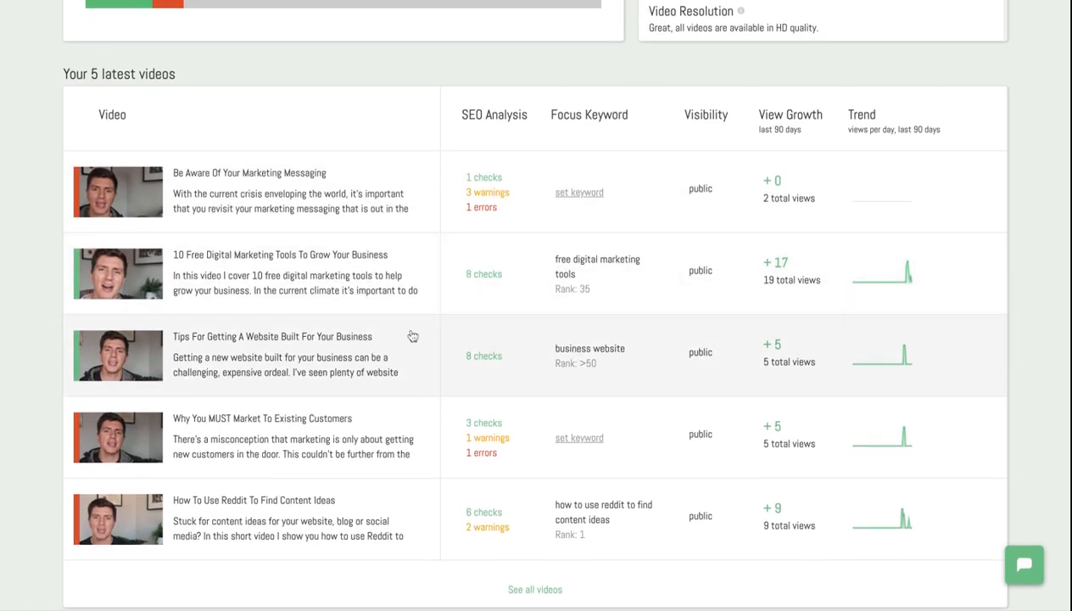
scroll(328, 347, "up", 1)
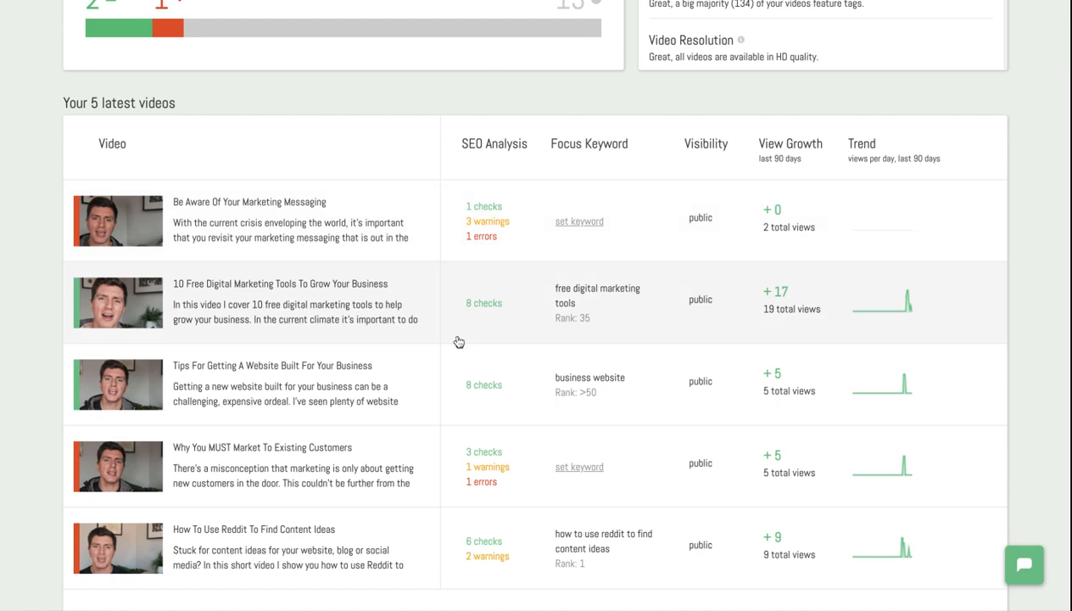
scroll(458, 342, "up", 5)
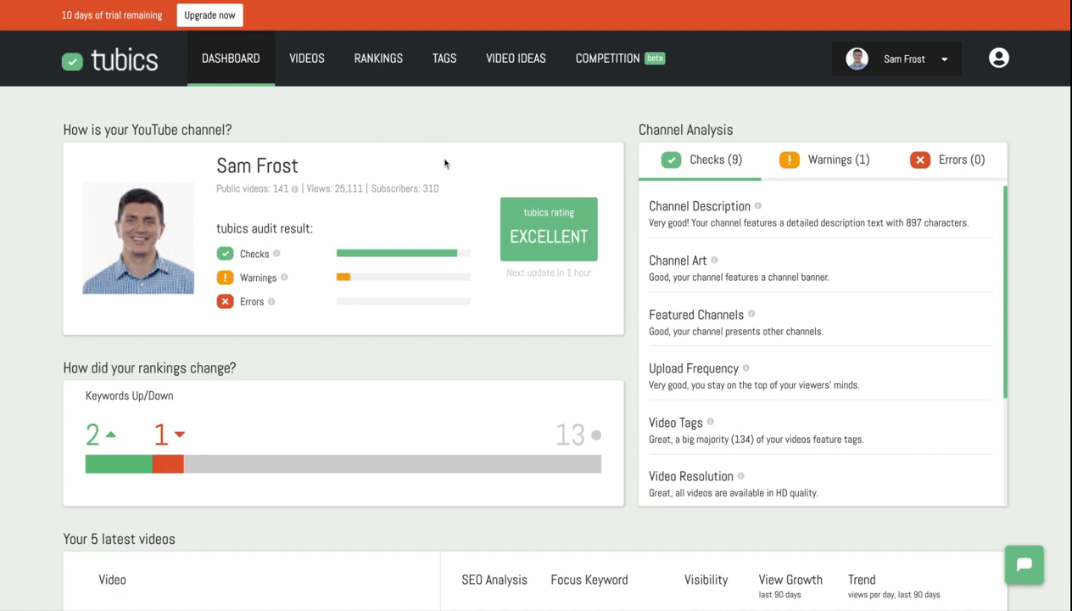
Open the video "Be Aware Of Your Marketing Messaging" for editing from the full video list
left_click(307, 71)
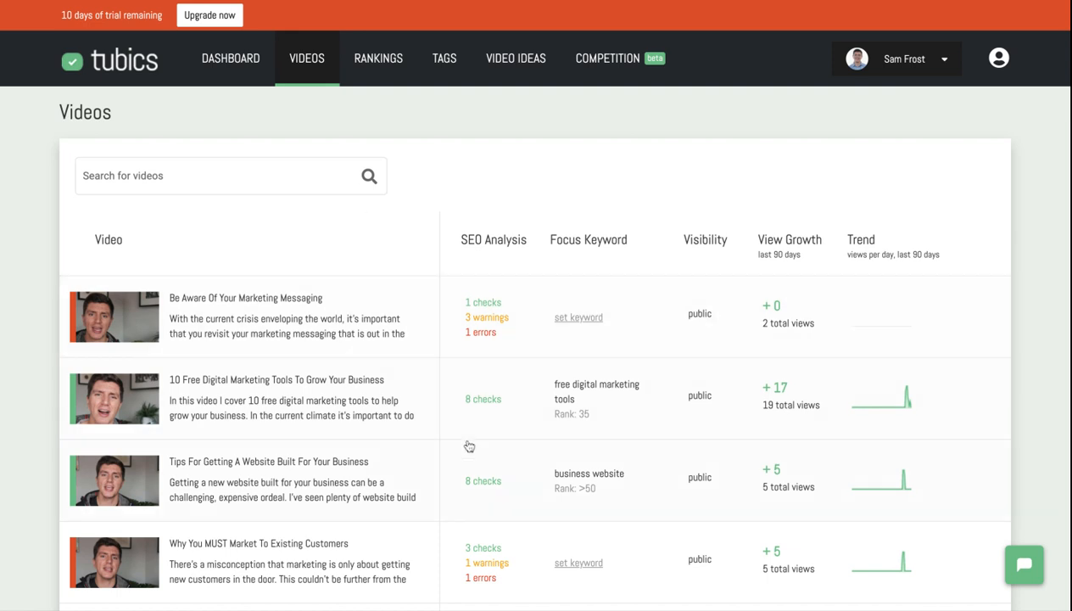
scroll(522, 342, "down", 1)
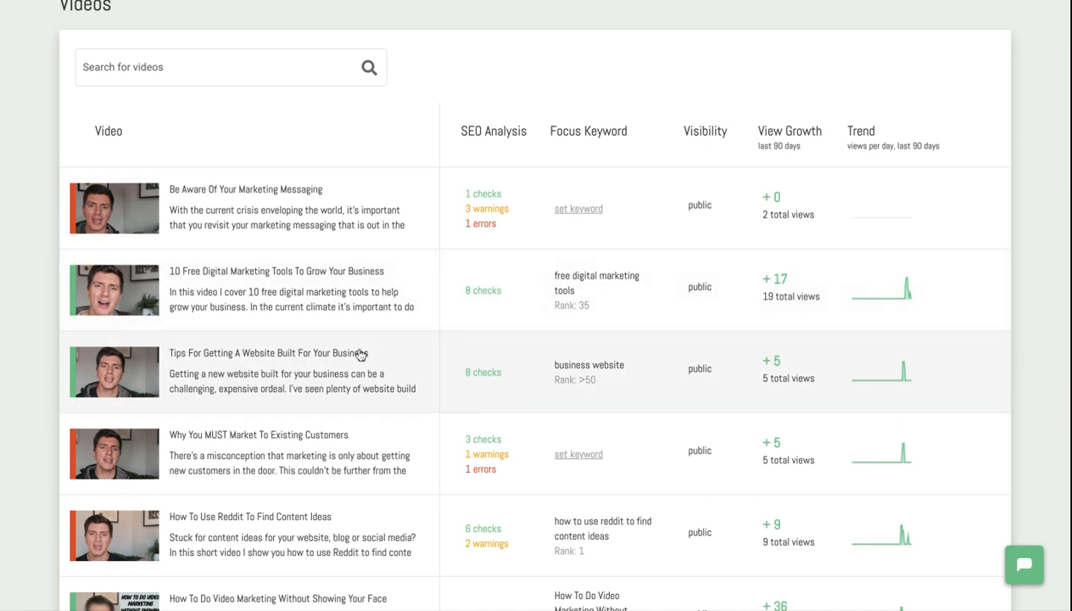
scroll(348, 327, "up", 2)
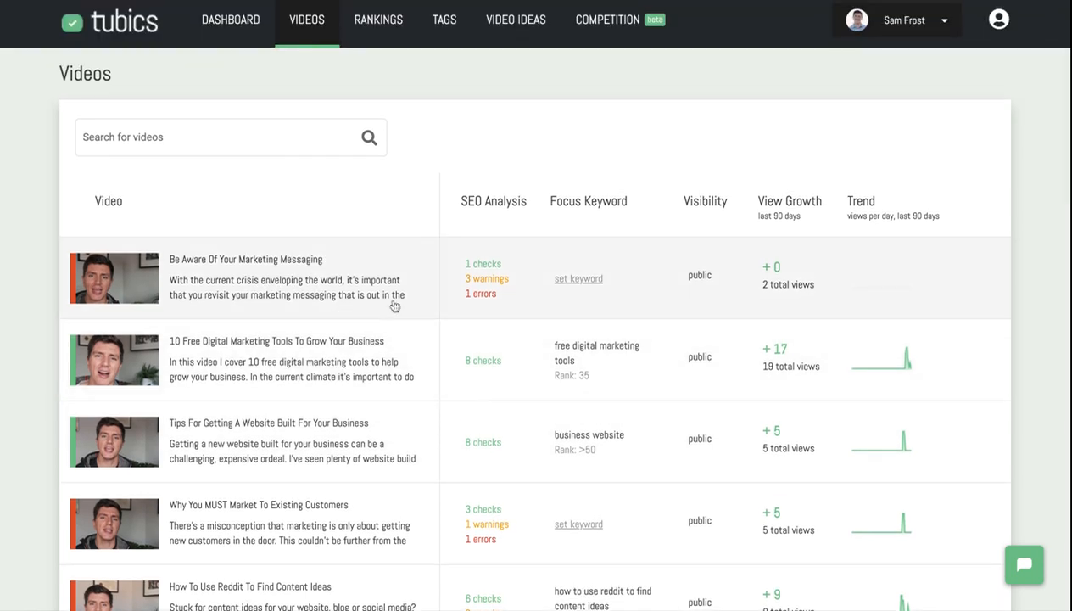
left_click(299, 265)
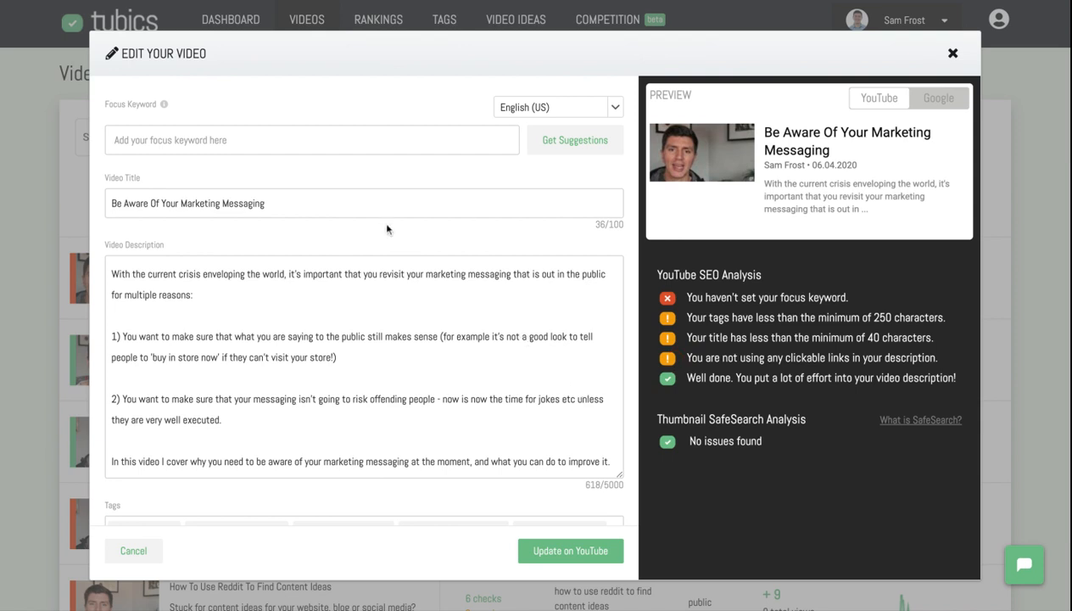
Copy the video title "Be Aware Of Your Marketing Messaging" and set it as the focus keyword
left_click(275, 201)
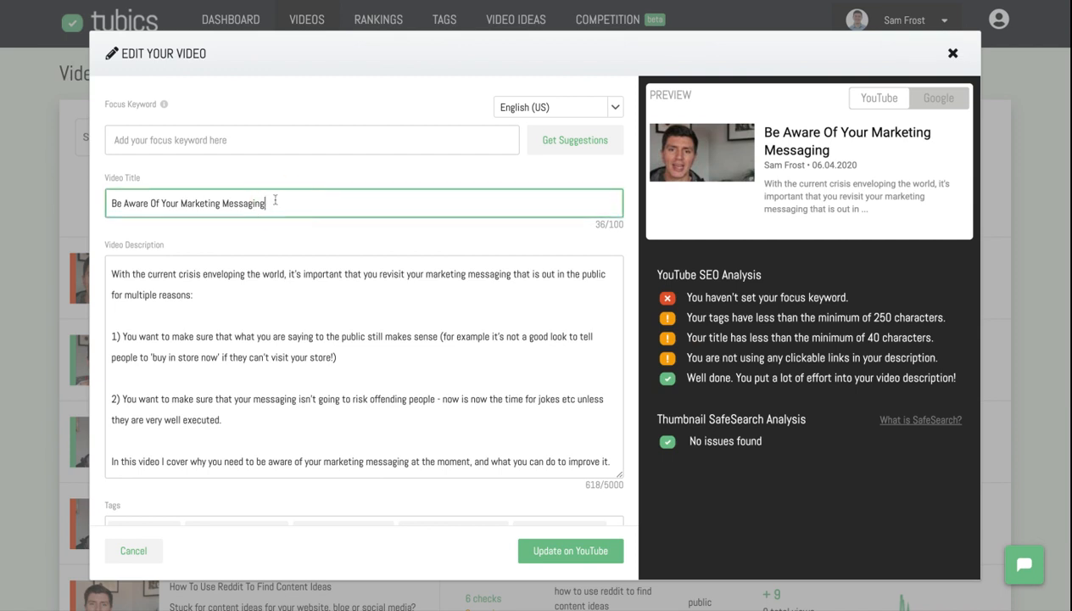
triple_click(275, 201)
key("ctrl+c")
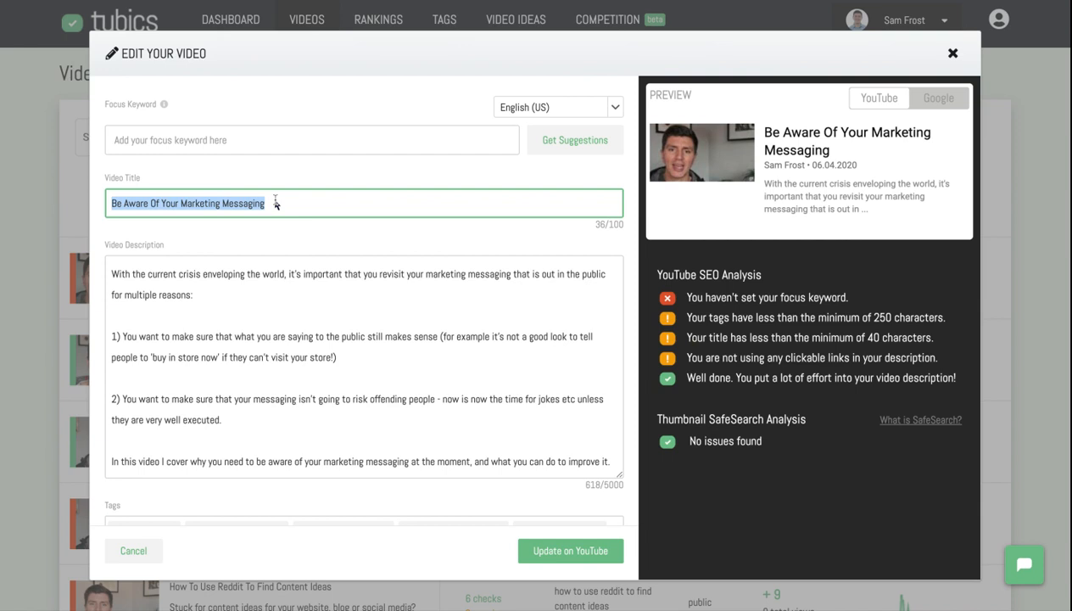
left_click(229, 146)
key("ctrl+v")
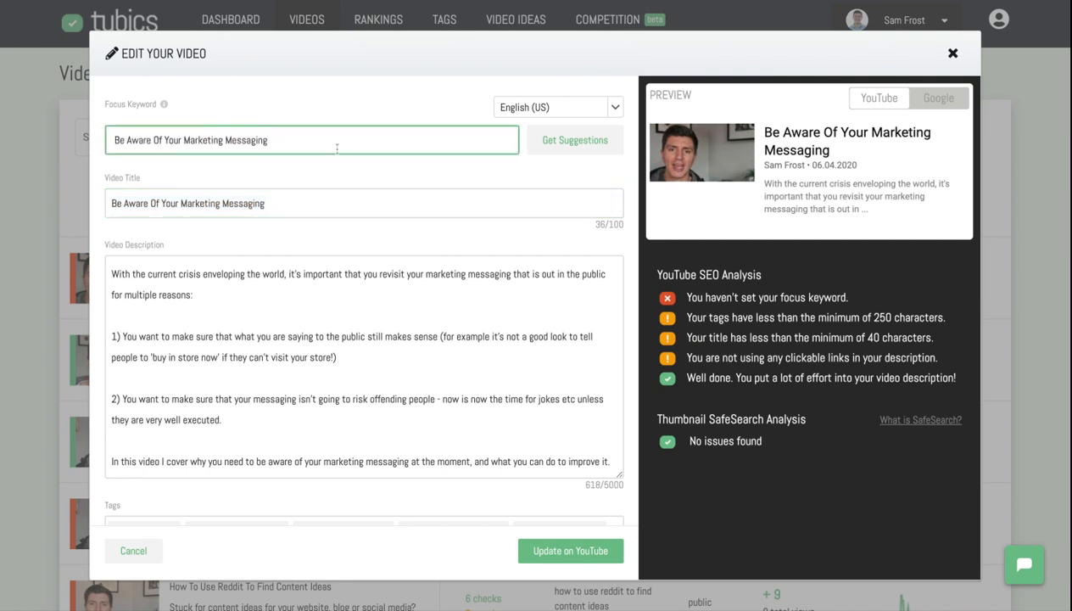
left_click(430, 181)
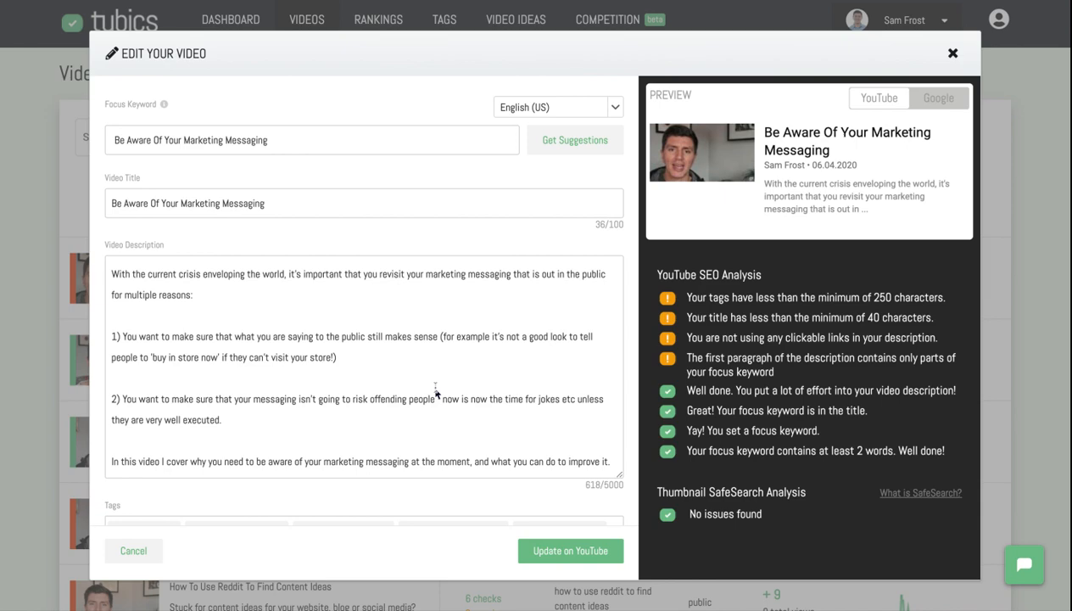
Add the copied title "Be Aware Of Your Marketing Messaging" as a video tag
scroll(436, 393, "down", 1)
scroll(436, 393, "down", 1)
scroll(412, 498, "down", 4)
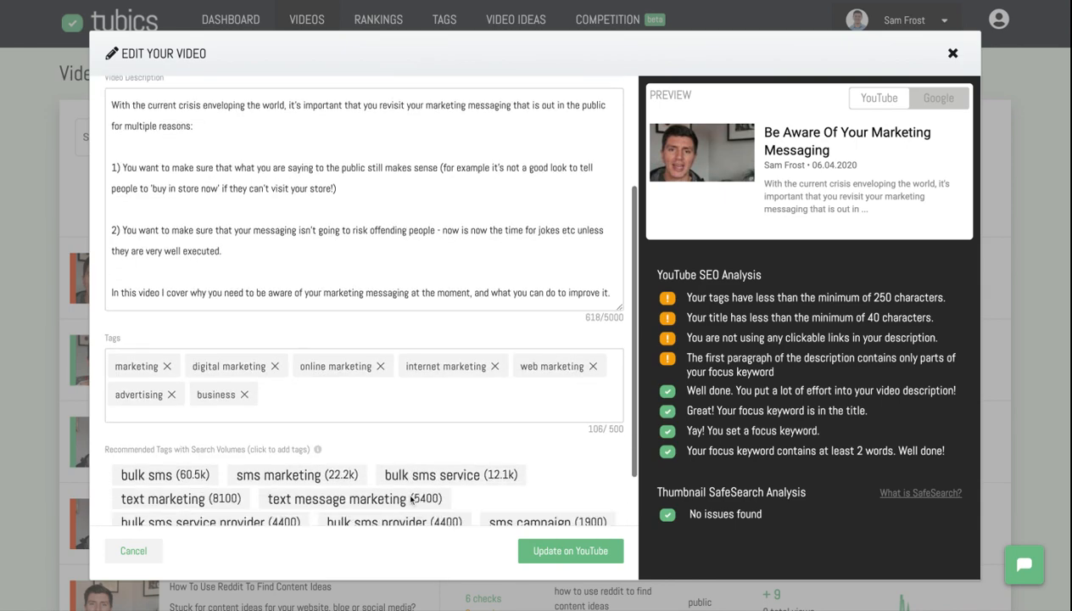
left_click(361, 403)
key("ctrl+v")
key("Return")
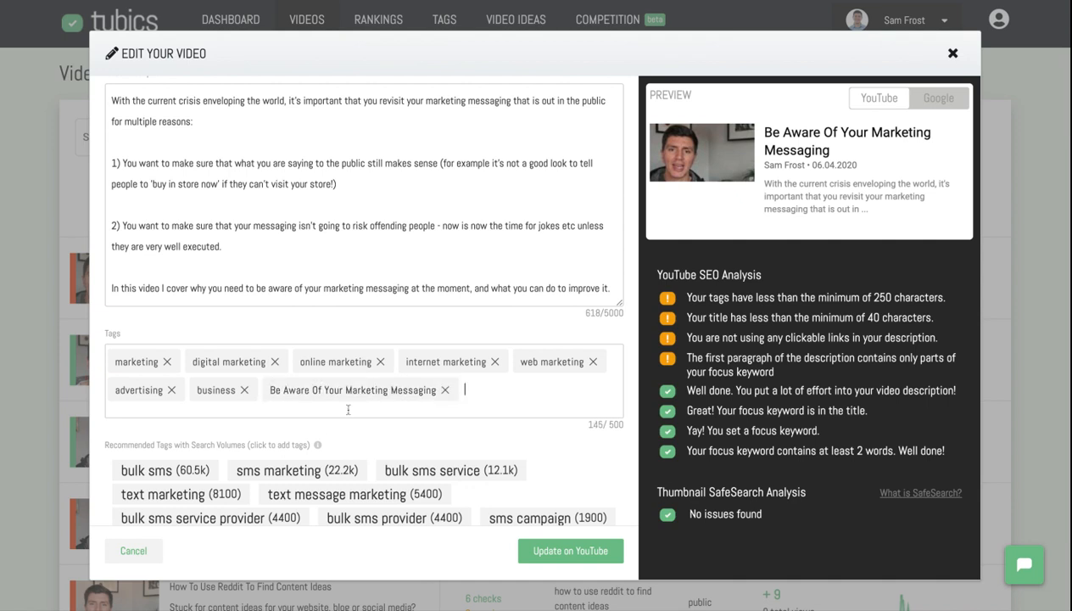
Add the tags "marketing messaging" and "how do i market my business with covid 19" to the video
scroll(323, 425, "down", 2)
type("ma")
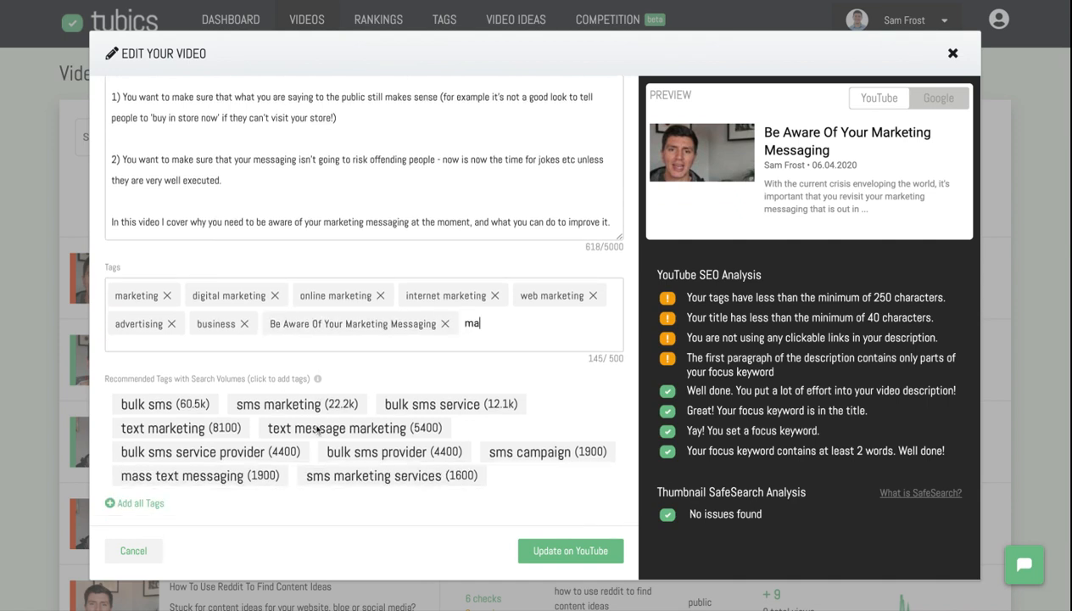
type("rketing messaging")
key("Return")
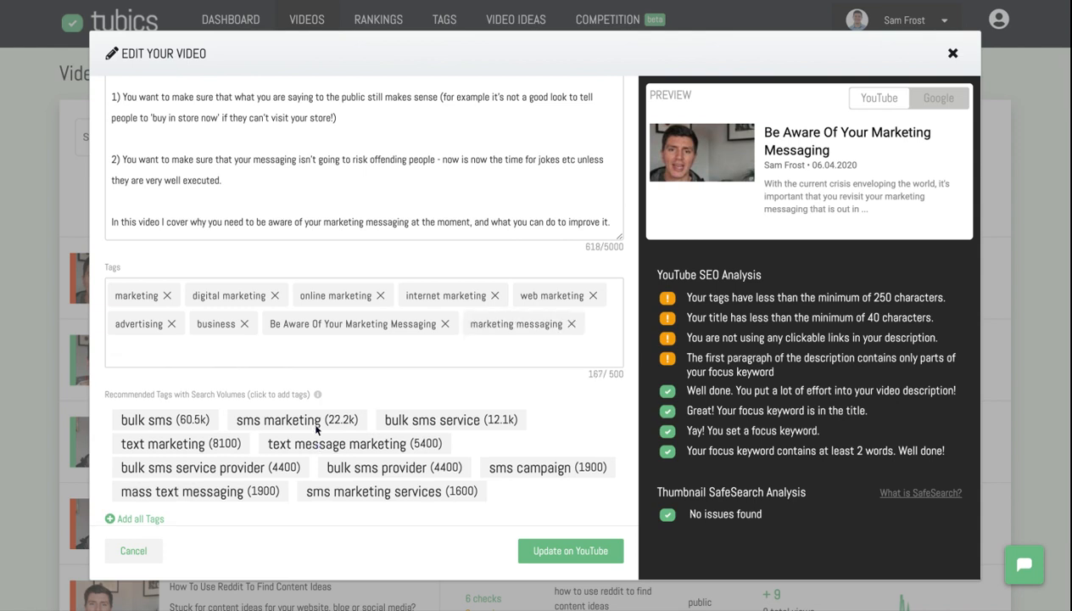
type("how do i market my")
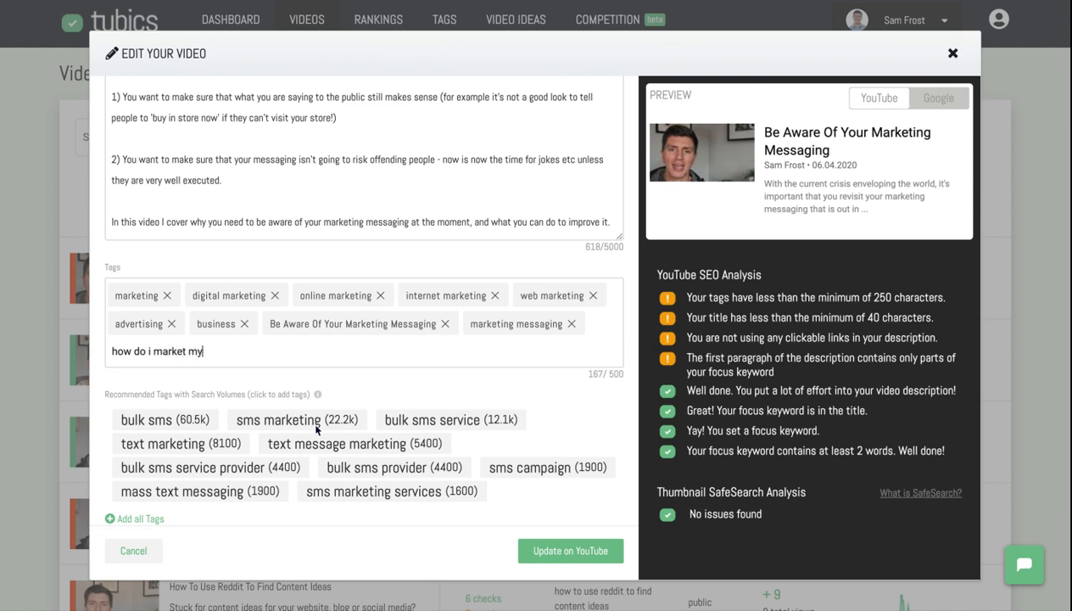
type(" business with covid 19")
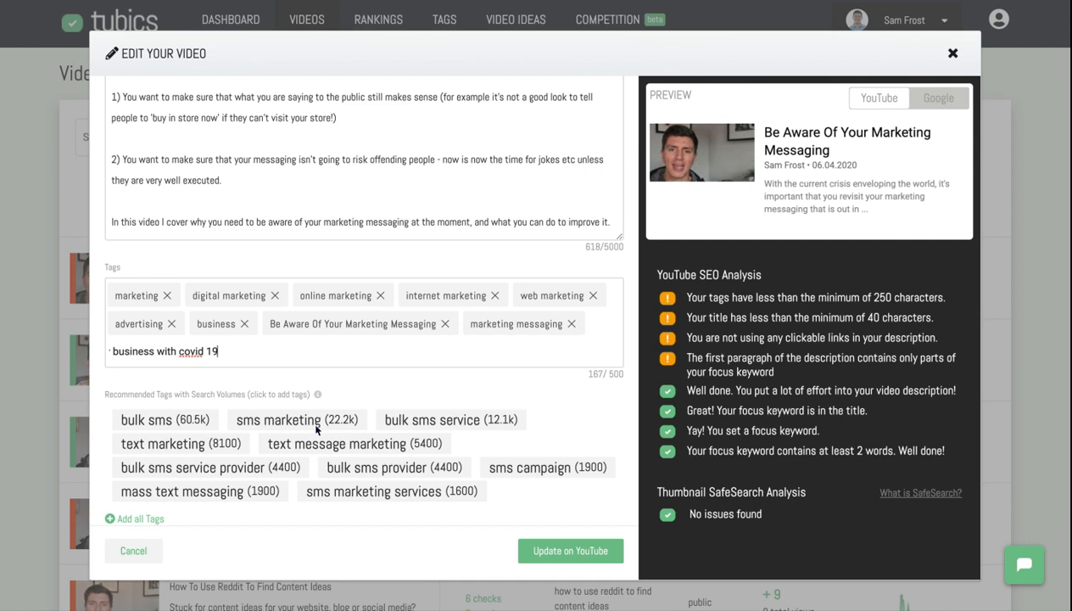
key("Return")
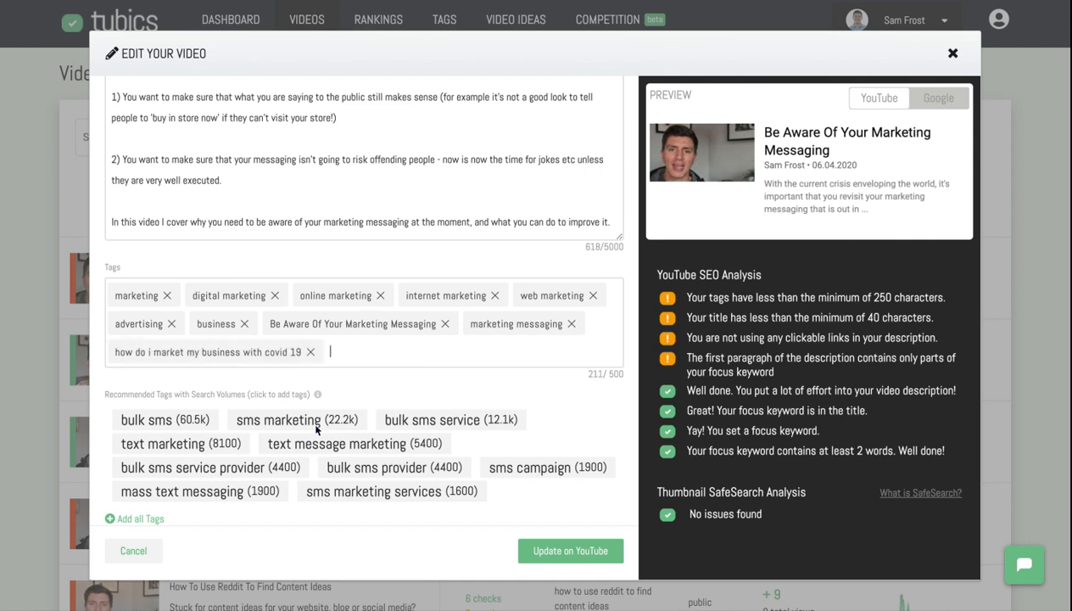
Add the tags "covid 19 digital marketing" and "covid 19 markeitng" to the video
type("covid 19 digital marketing")
key("Return")
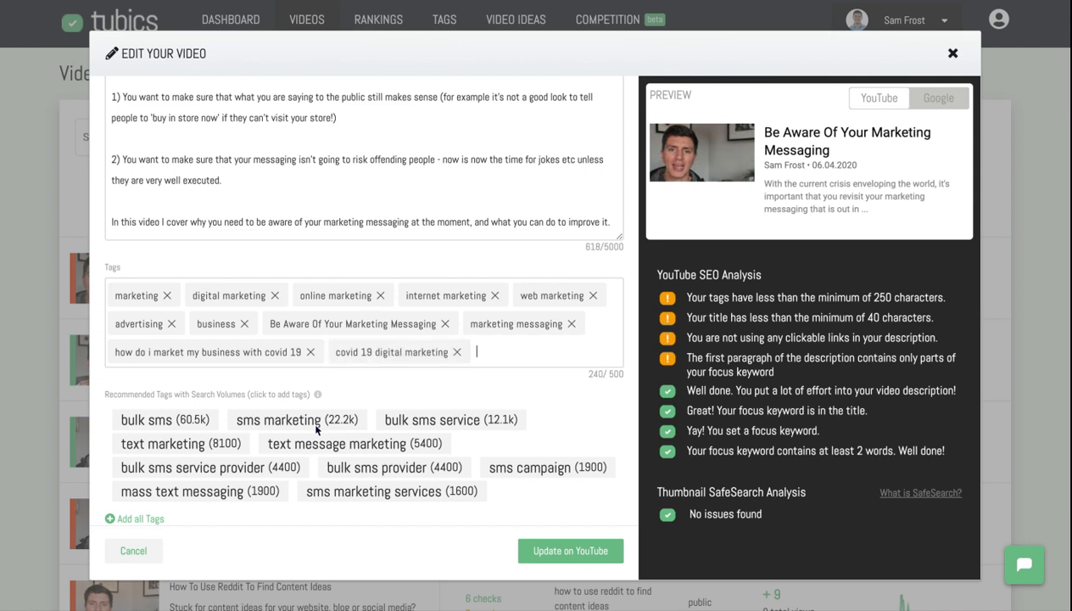
type("covid 19 markeitng")
key("Return")
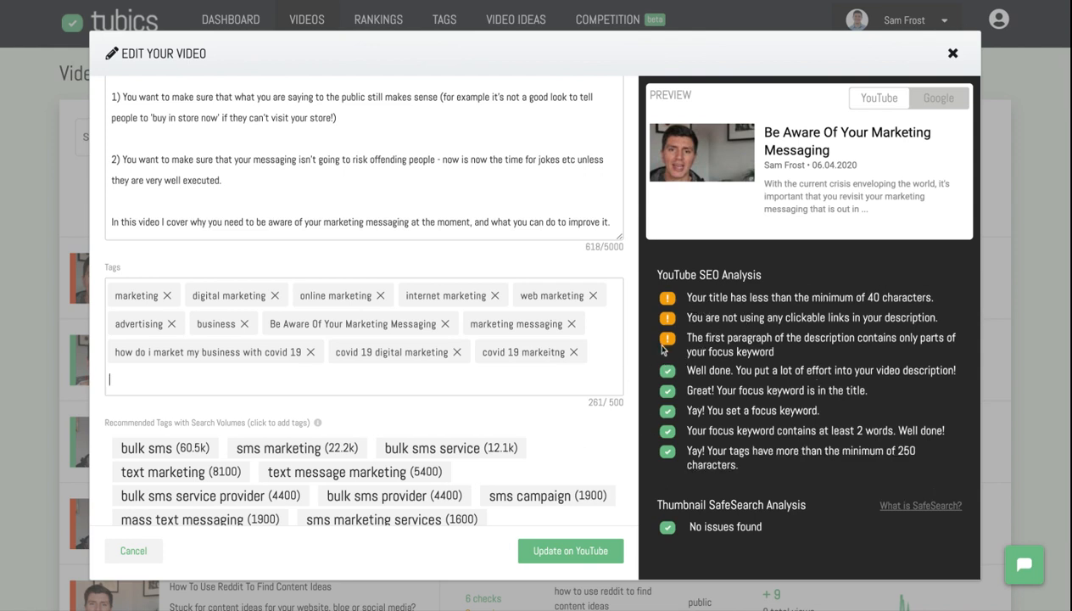
Extend the video title to "Be Aware Of Your Marketing Messaging In This Current Crisis"
scroll(365, 297, "up", 5)
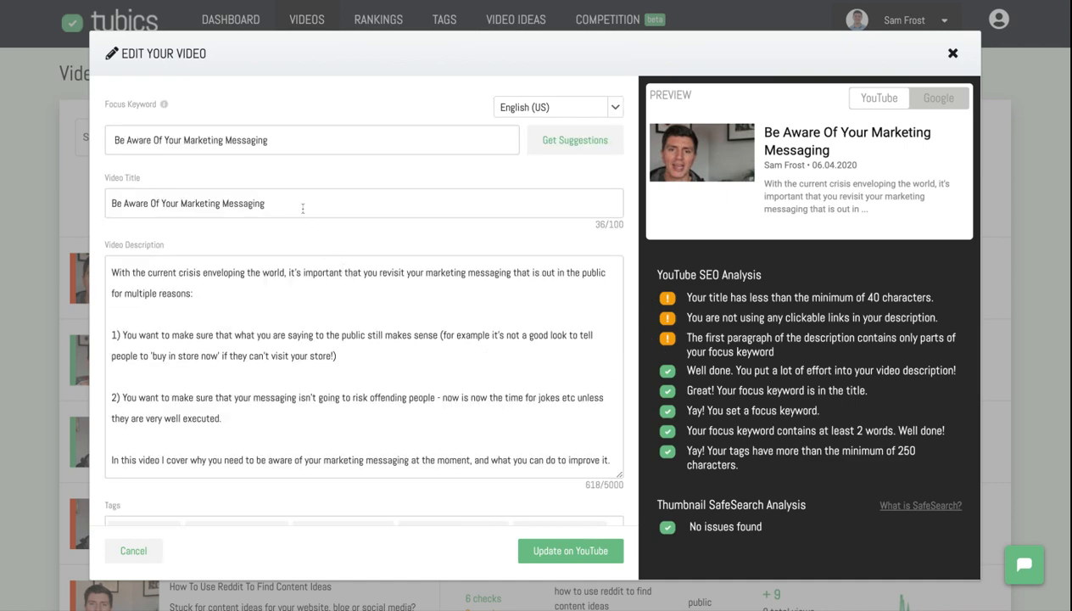
left_click(307, 205)
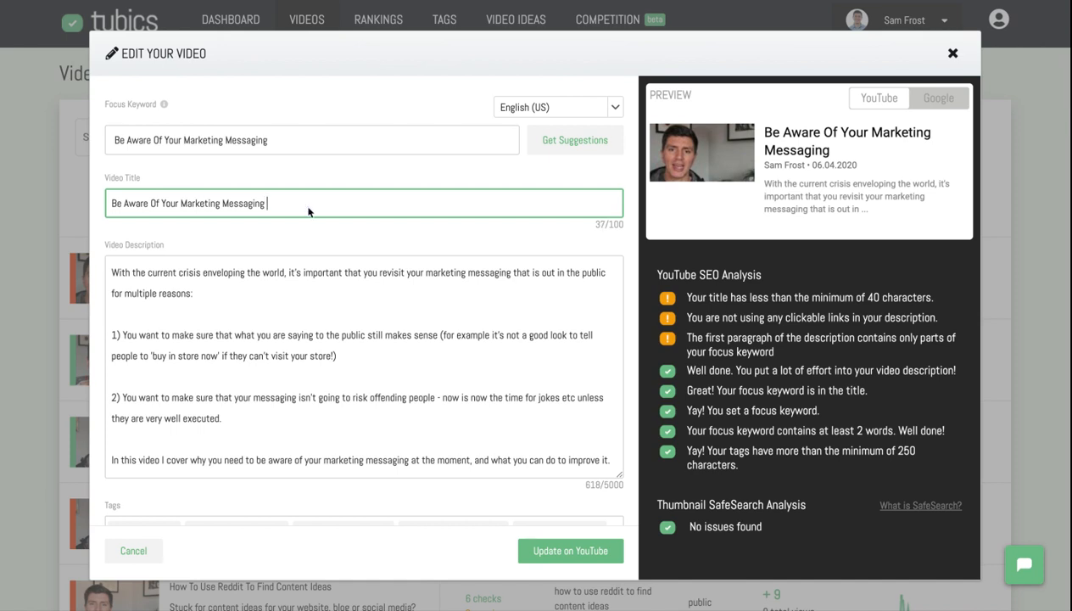
type("Wi")
key("BackSpace")
key("BackSpace")
type("in T")
key("BackSpace")
key("BackSpace")
key("BackSpace")
key("BackSpace")
key("BackSpace")
type("In This Current Crisis")
left_click(319, 239)
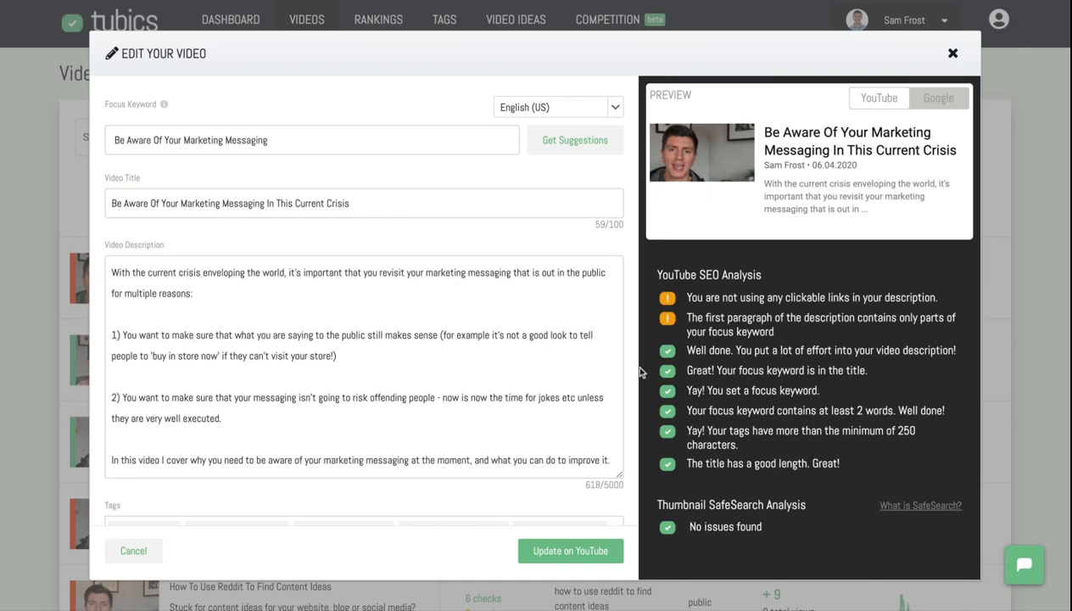
Add a closing paragraph to the video description inviting viewers to check out the channel owner's website for more information
scroll(528, 381, "down", 5)
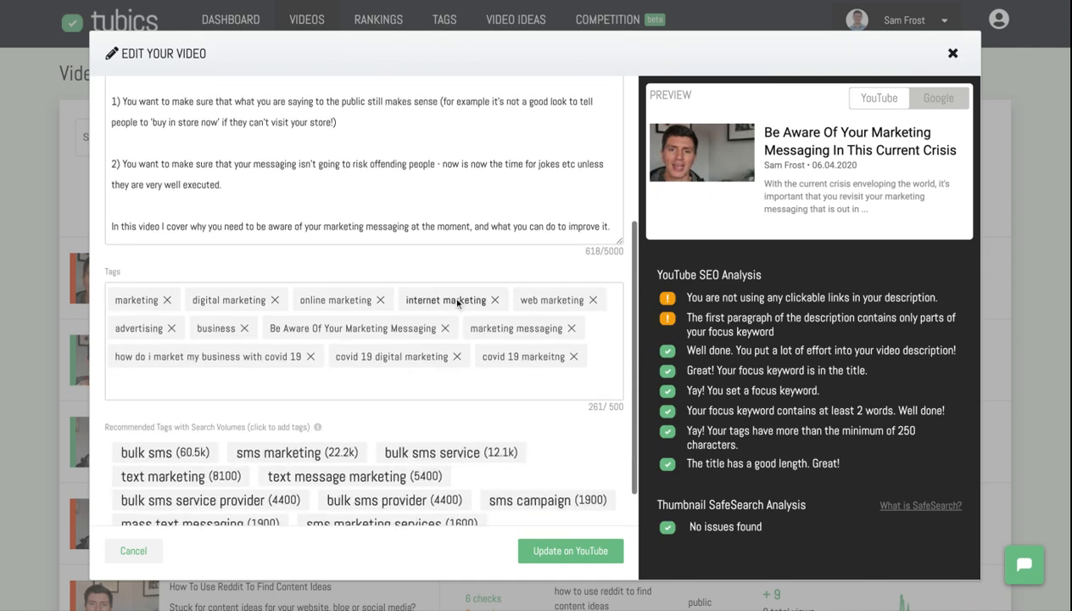
scroll(457, 255, "up", 5)
left_click(454, 341)
scroll(490, 365, "down", 2)
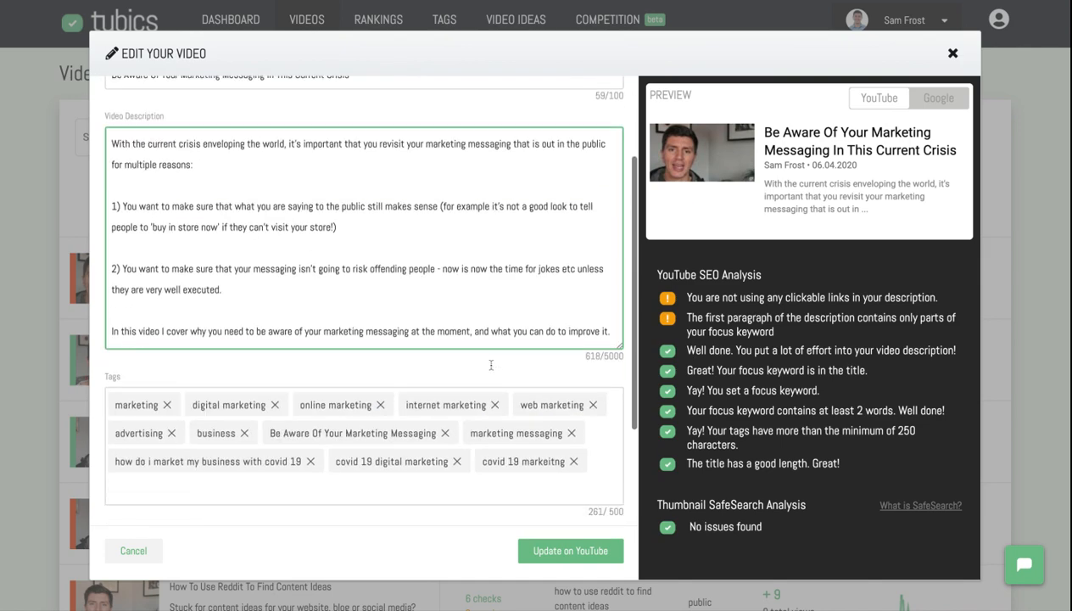
scroll(490, 364, "down", 3)
key("Return")
key("Return")
type("Check out w")
type("wwmark")
key("BackSpace")
key("BackSpace")
key("BackSpace")
key("BackSpace")
type(".samfrost.co.nz for more information")
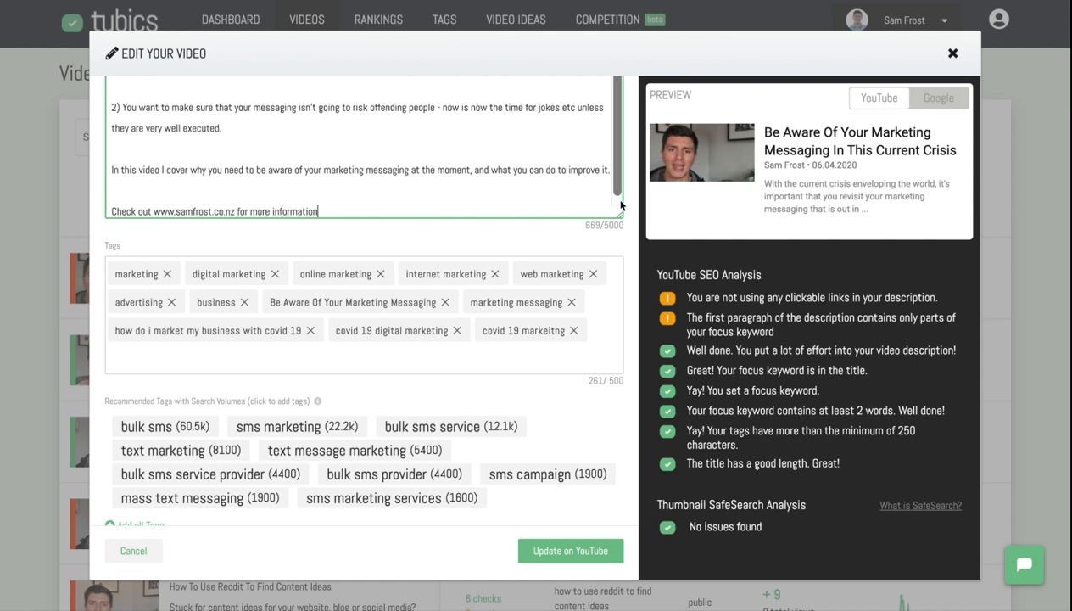
left_click(541, 242)
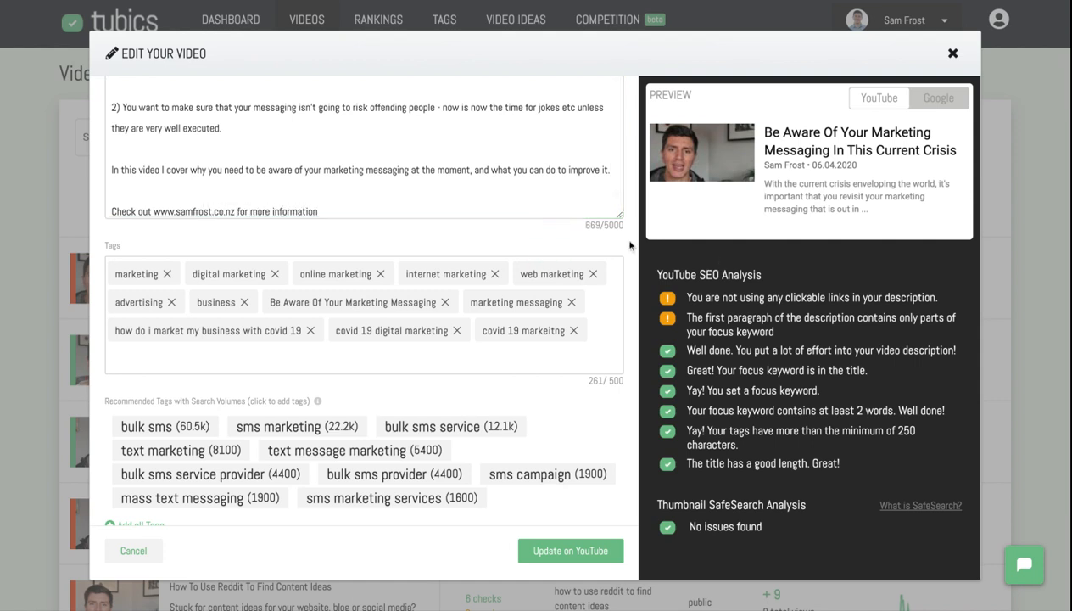
scroll(467, 328, "up", 1)
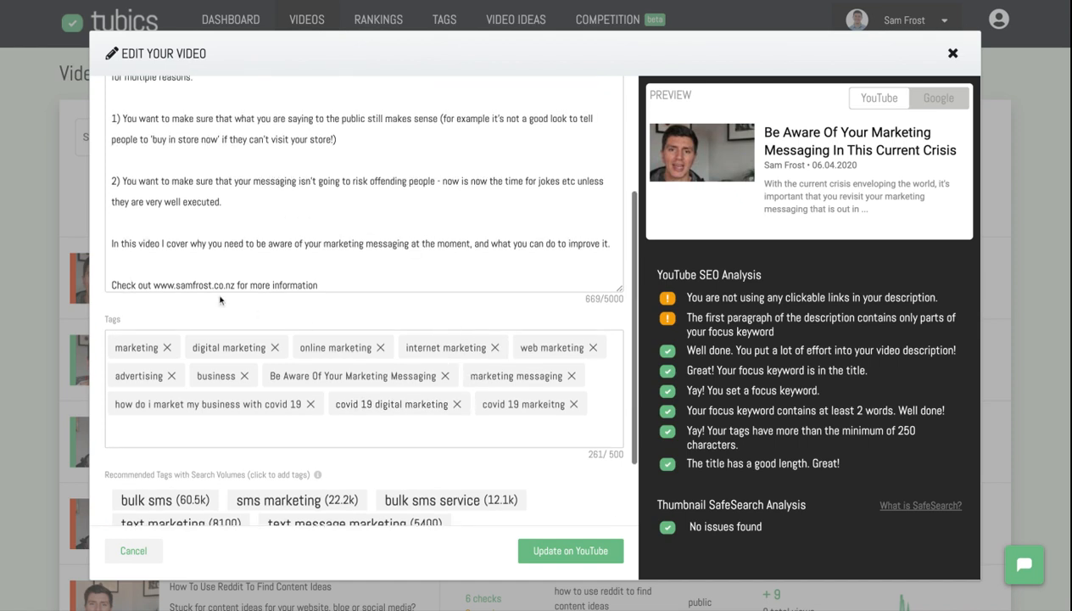
left_click(153, 283)
type("https://")
left_click(249, 311)
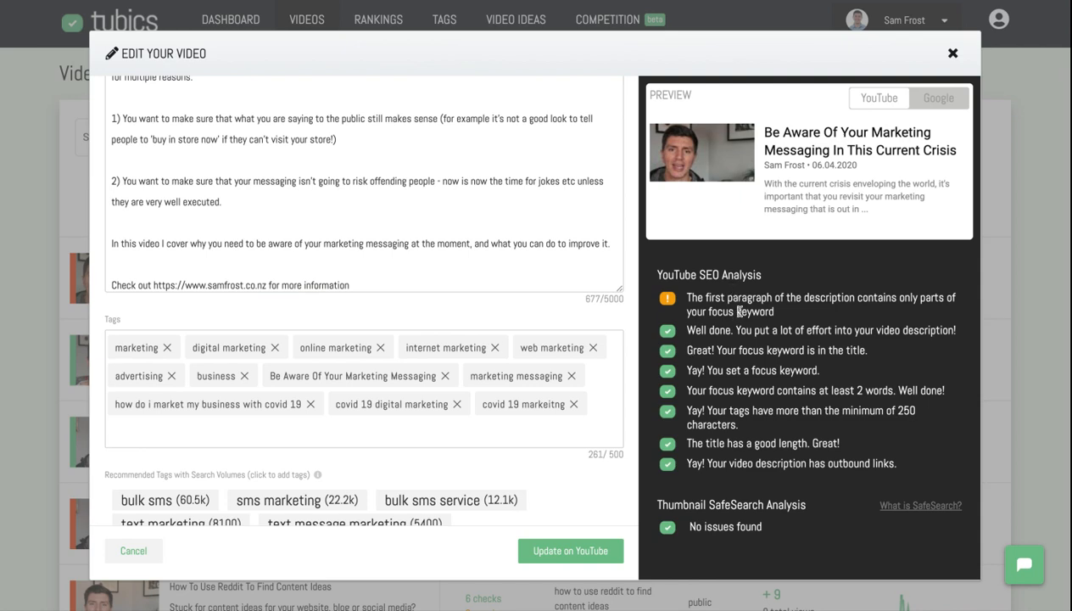
End the description's first paragraph with a full stop and add "Here's how Be Aware Of Your Marketing Messaging.", reusing the focus keyword
scroll(424, 330, "up", 3)
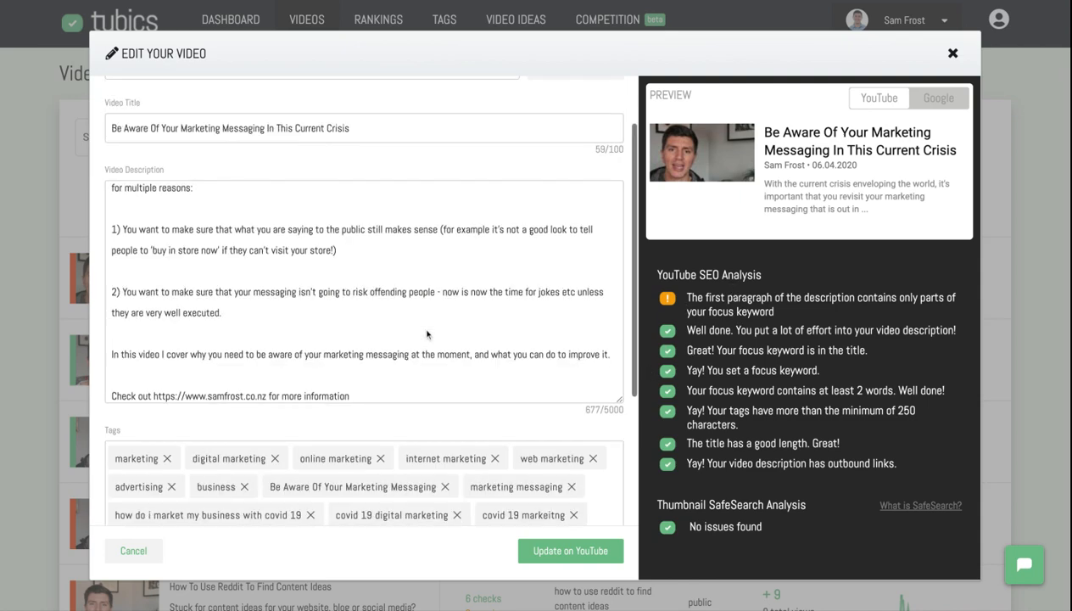
triple_click(257, 126)
key("ctrl+c")
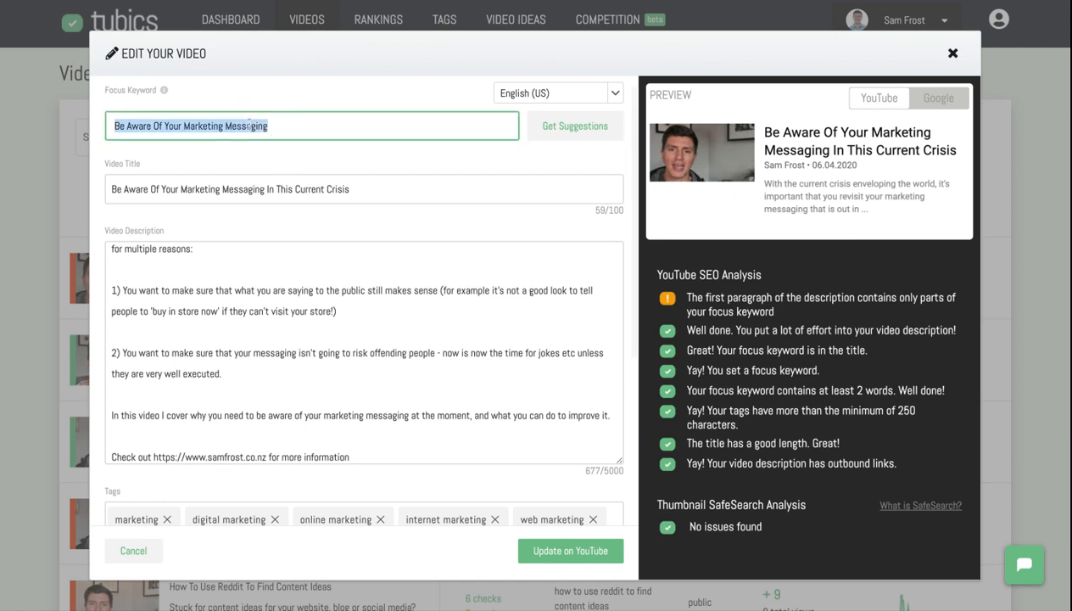
scroll(370, 306, "up", 1)
scroll(370, 306, "up", 1)
left_click(341, 275)
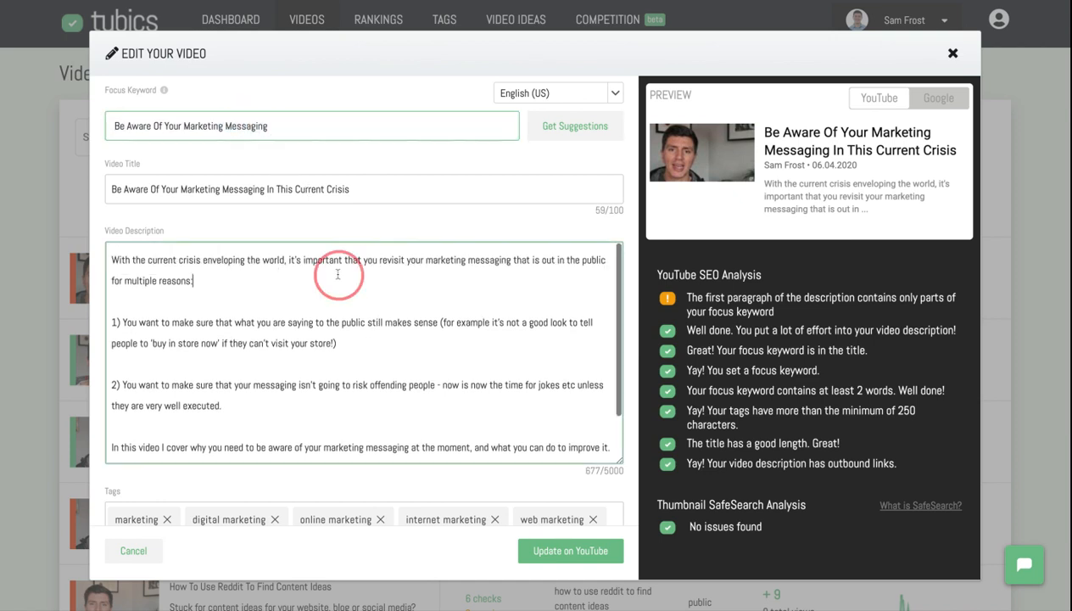
type("Here's how")
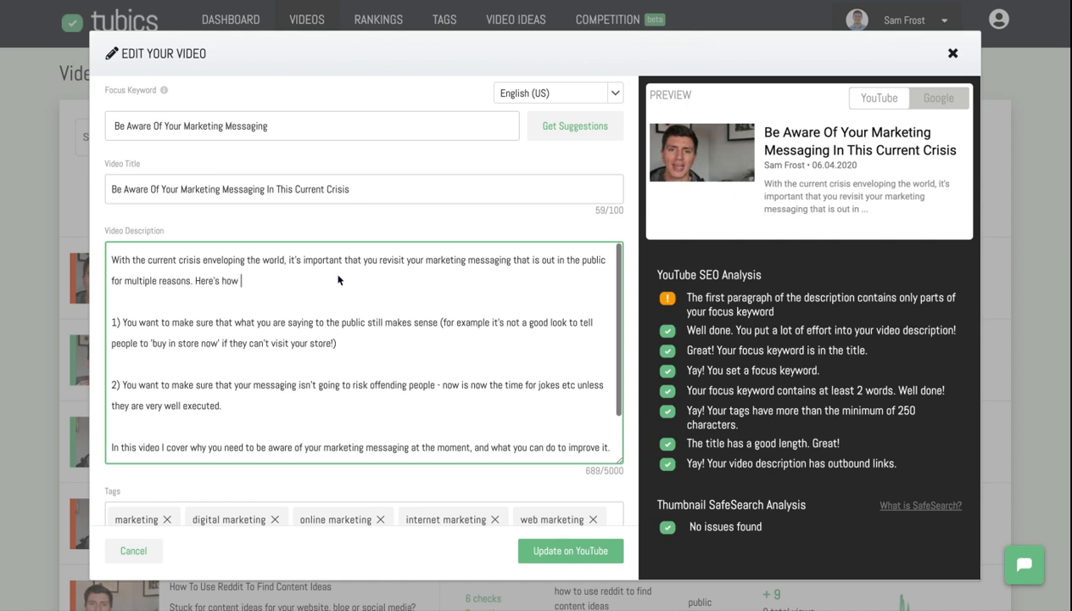
key("ctrl+v")
type(".")
left_click(364, 482)
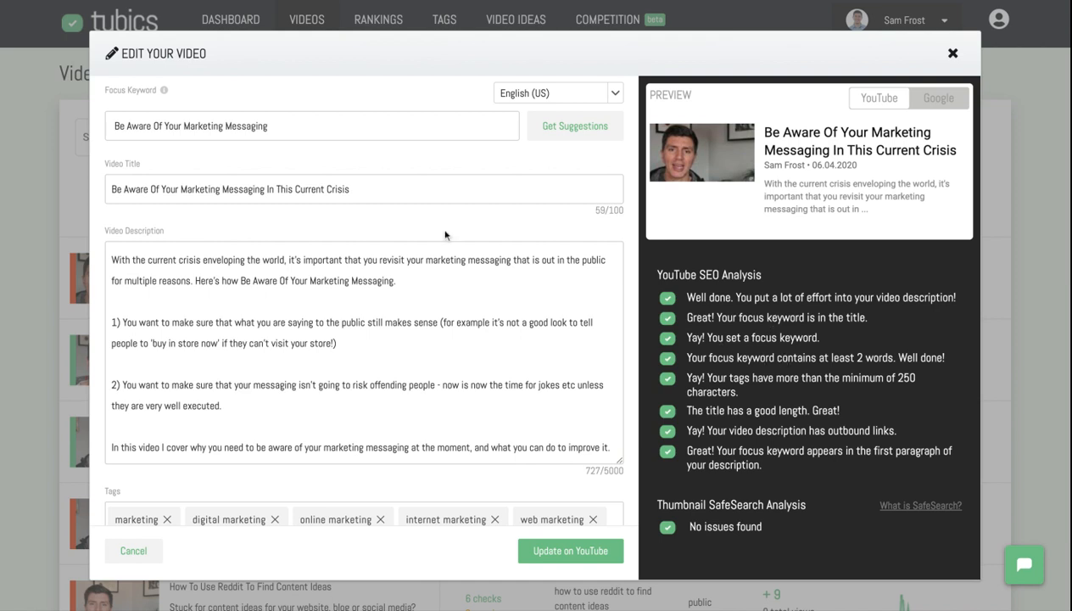
Change the video title to "Be Aware Of Your Marketing Messaging In The Current Crisis"
double_click(283, 187)
key("Right")
key("BackSpace")
key("BackSpace")
type("e")
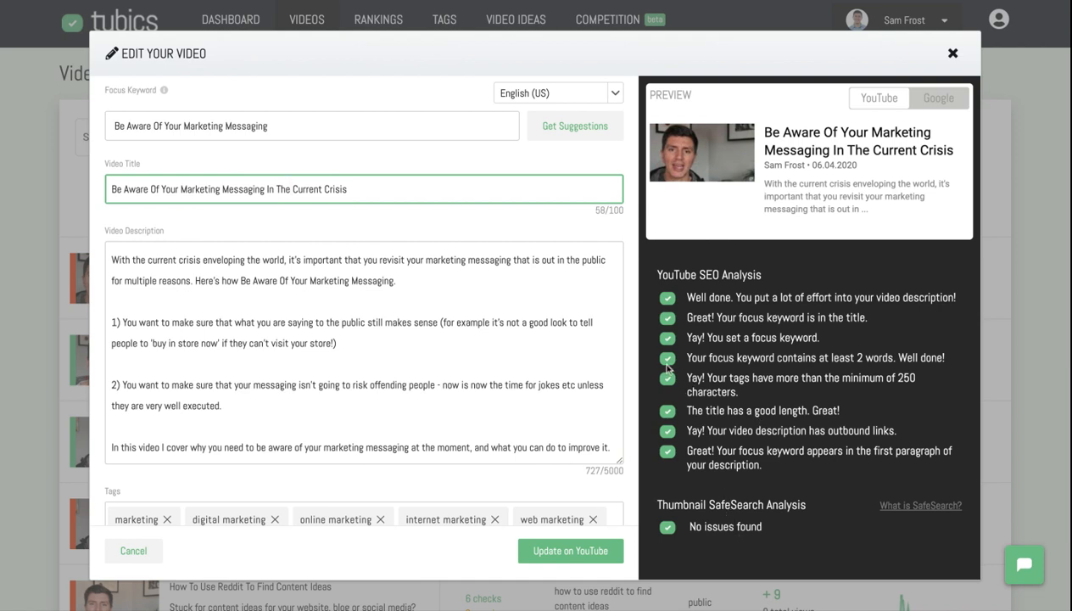
Review the edited details and the Google preview, then publish the changes to YouTube and close the editor
scroll(500, 371, "down", 1)
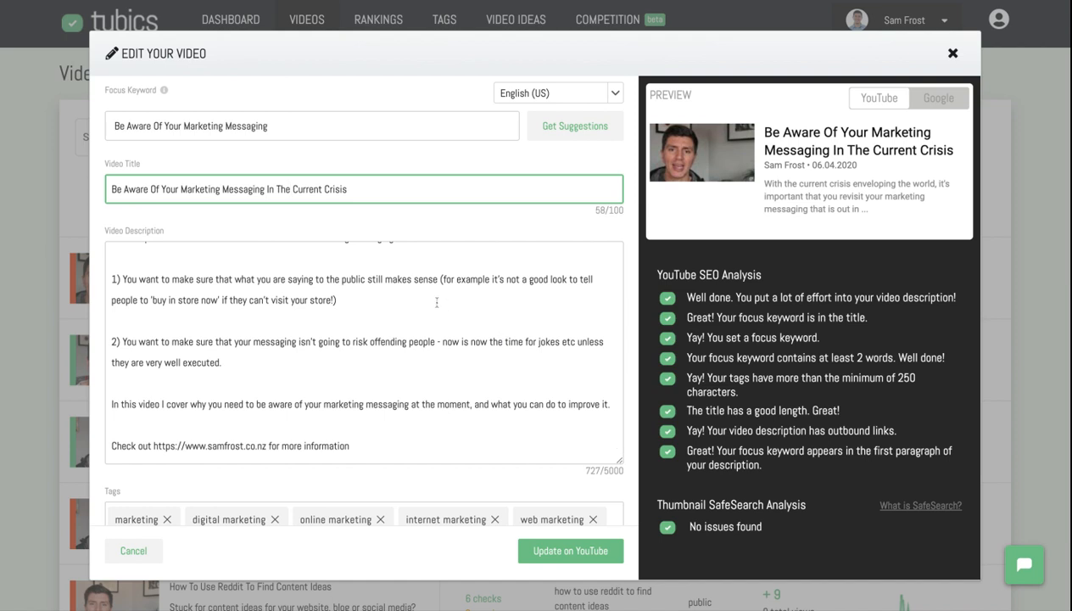
left_click(291, 96)
left_click(317, 161)
left_click(359, 239)
scroll(420, 433, "down", 2)
scroll(417, 450, "down", 3)
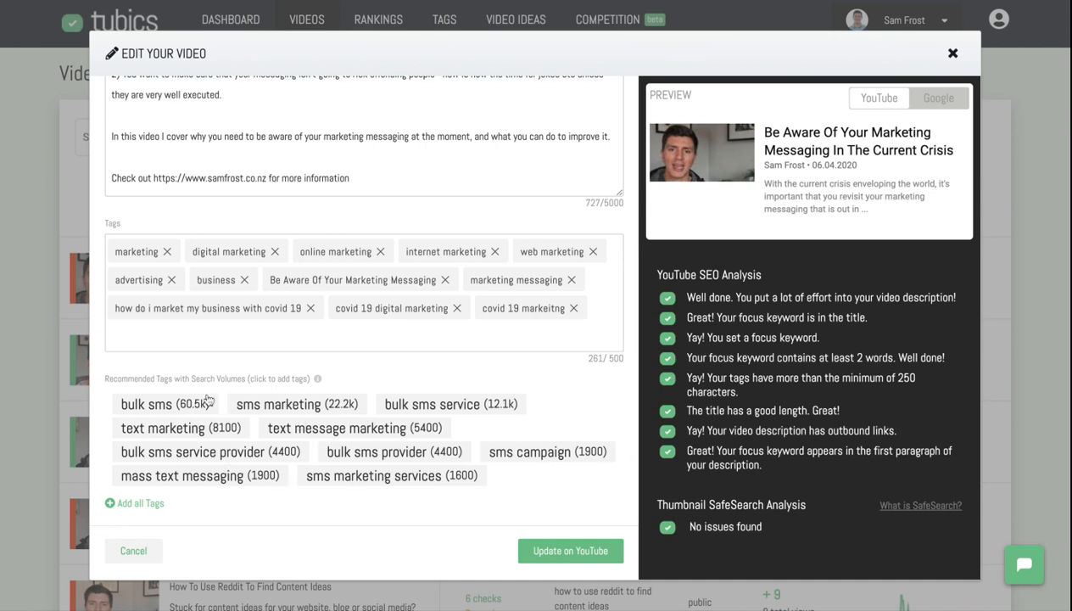
left_click(922, 98)
left_click(878, 97)
left_click(553, 552)
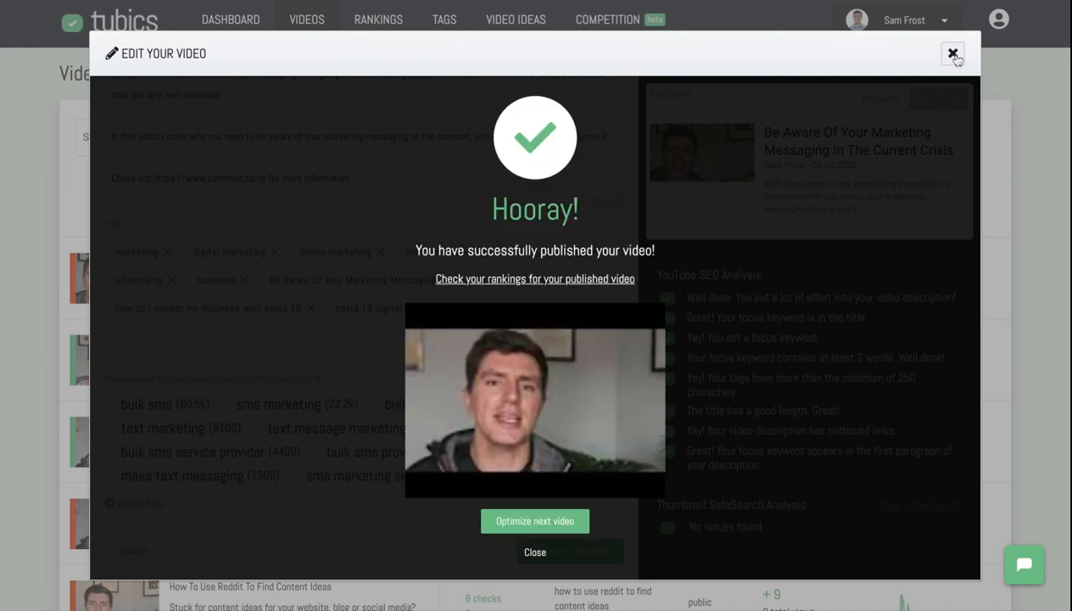
left_click(956, 54)
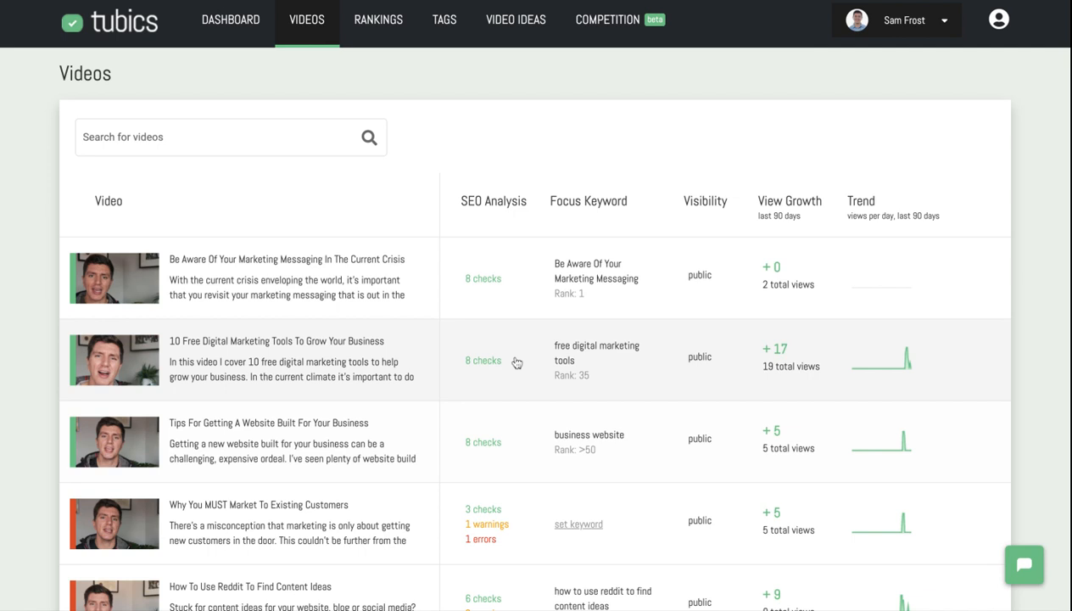
Look through the channel's video list, loading more entries, to examine each video's SEO analysis, focus keyword and view growth
scroll(335, 507, "down", 3)
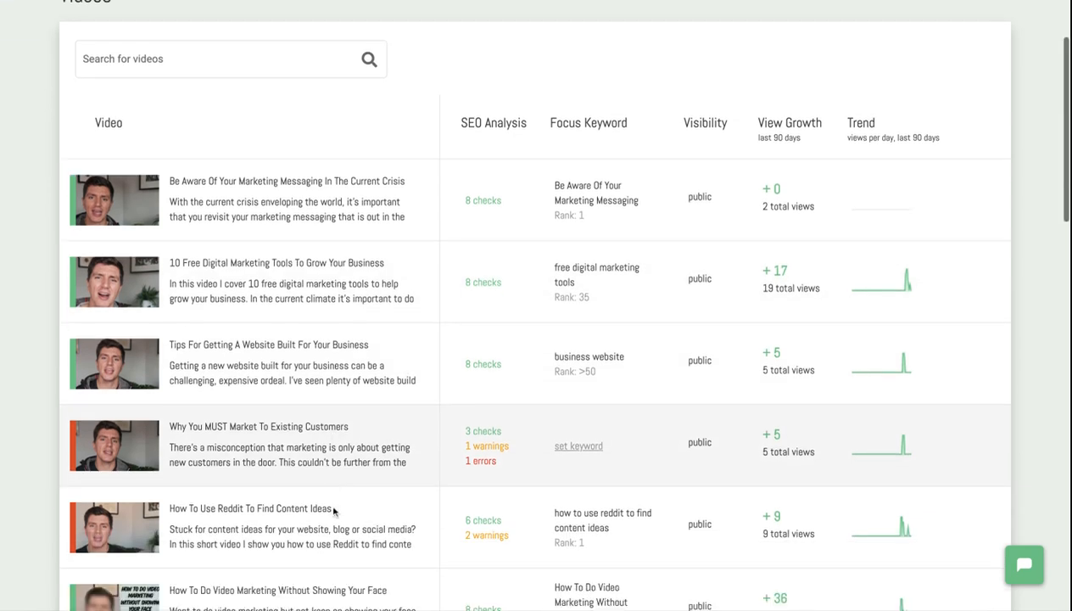
scroll(292, 419, "down", 5)
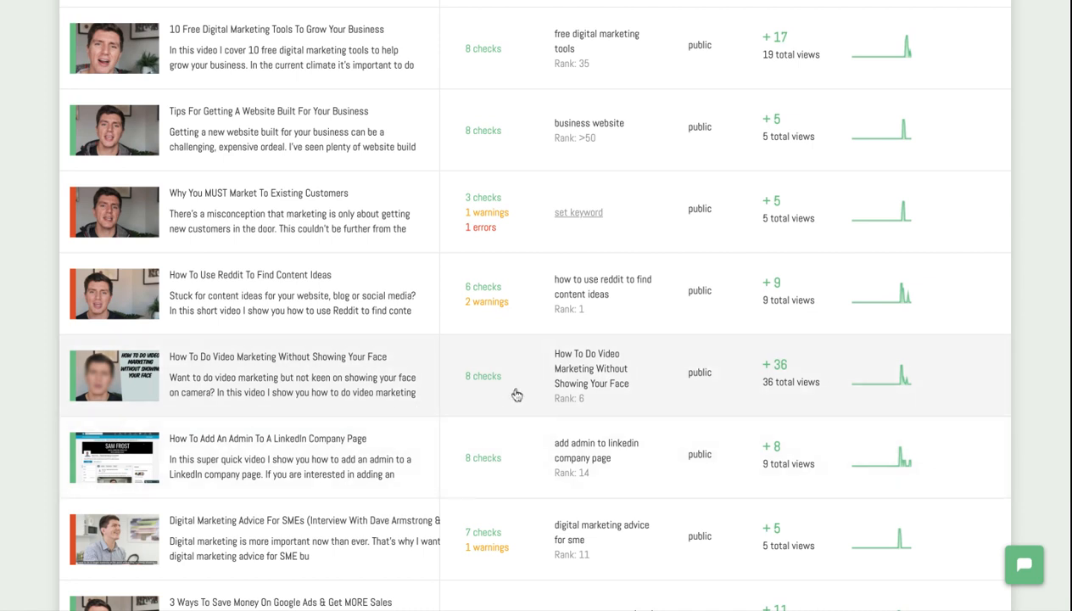
scroll(515, 392, "up", 8)
scroll(477, 429, "down", 5)
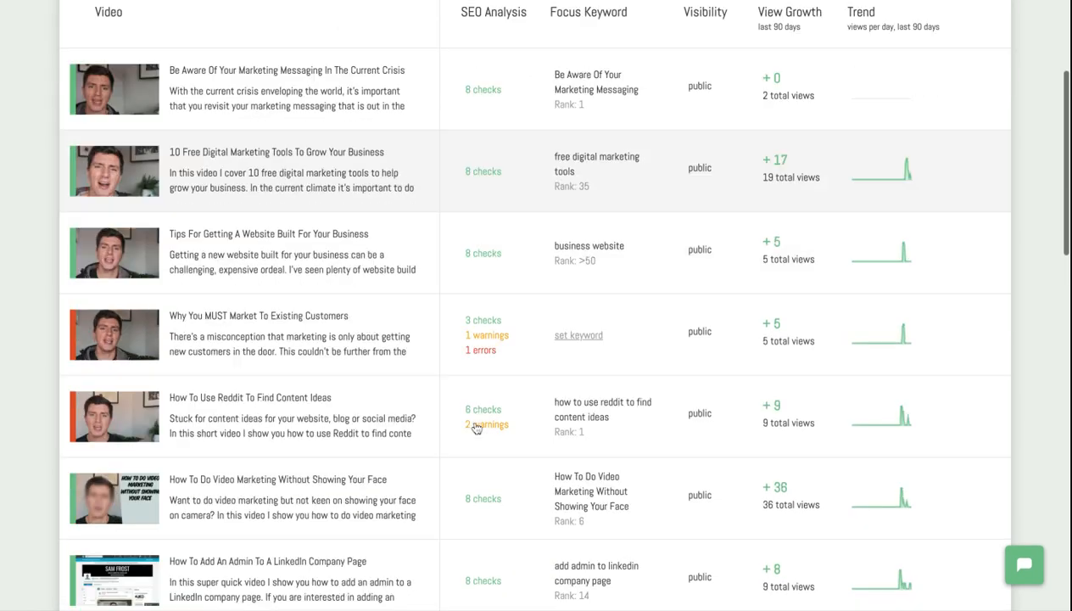
scroll(476, 428, "down", 15)
left_click(535, 578)
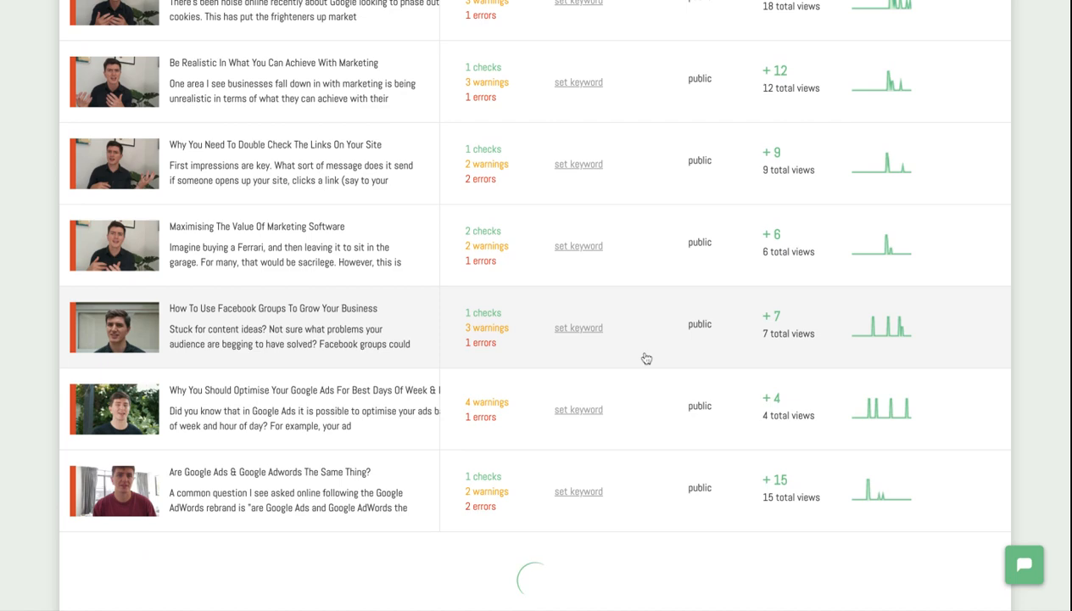
scroll(645, 356, "down", 15)
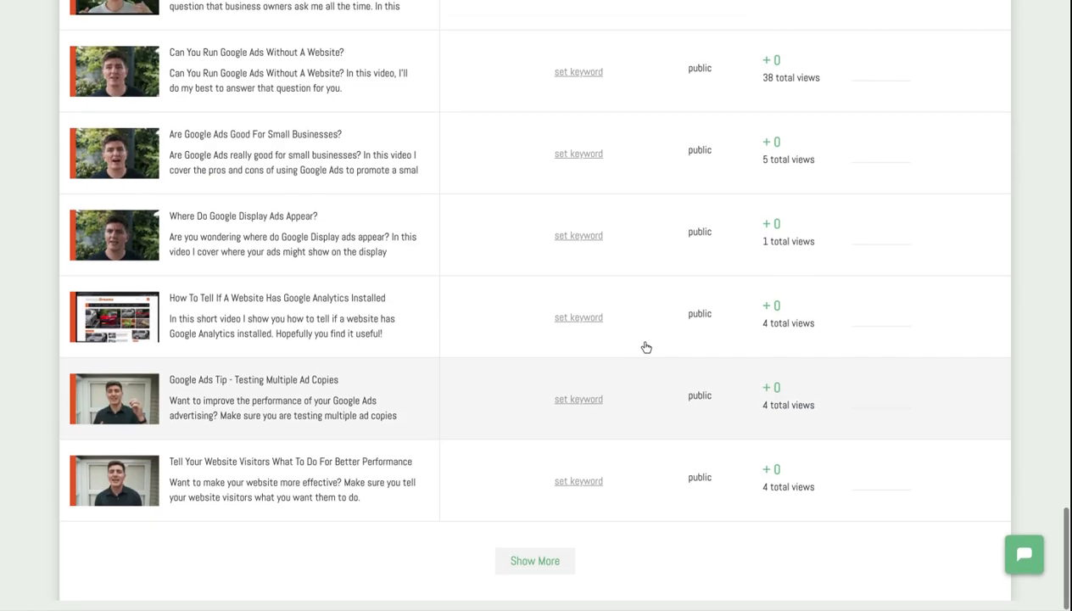
left_click(537, 580)
scroll(641, 407, "up", 7)
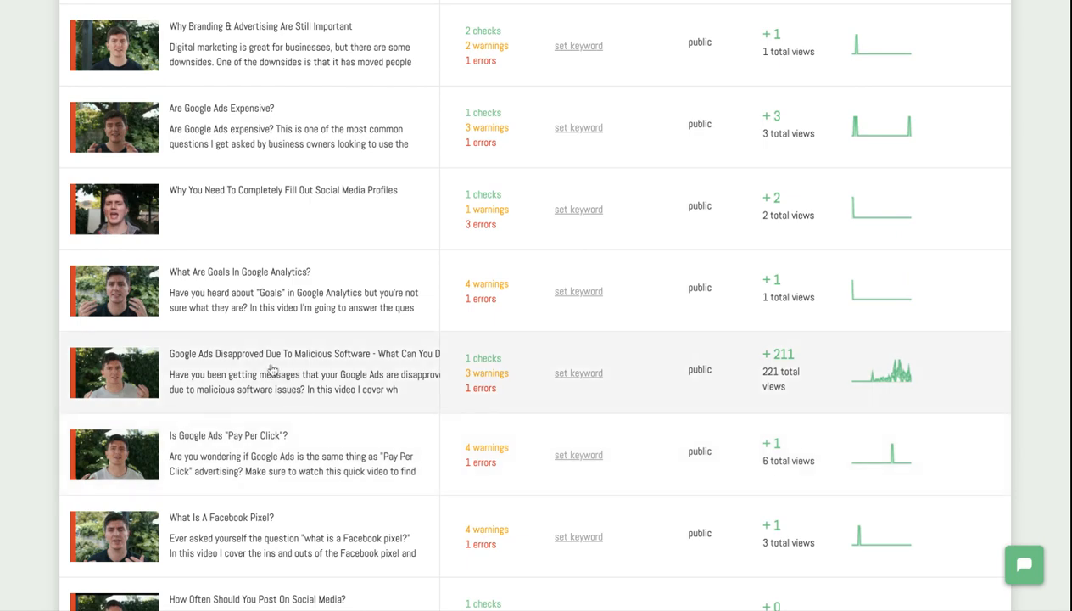
Examine the SEO analysis, description and tags of the "Google Ads Disapproved Due To Malicious Software" video, and close it without changes
left_click(268, 362)
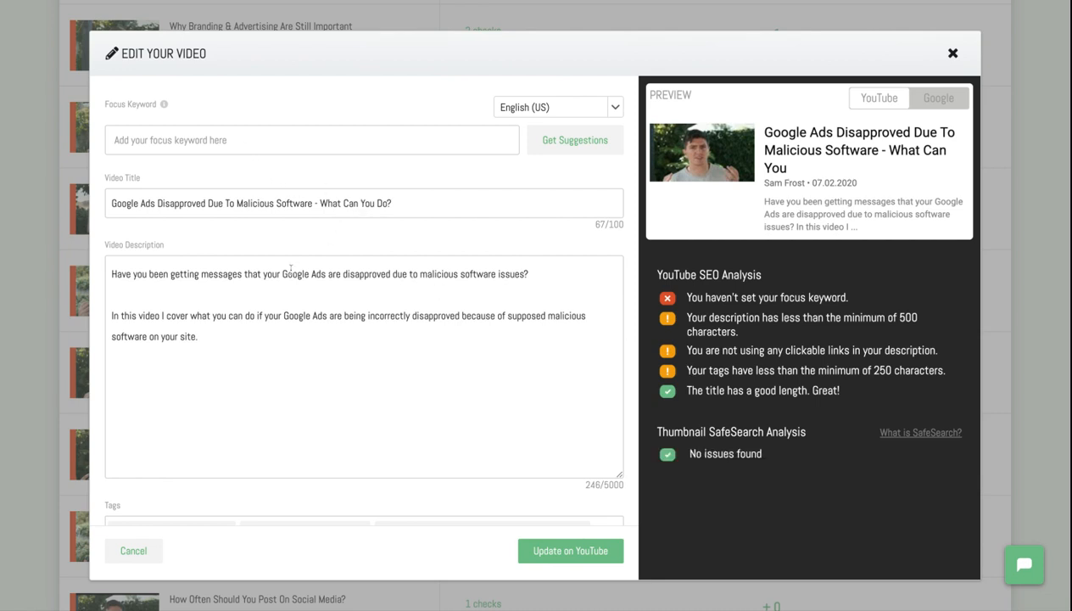
scroll(332, 365, "down", 2)
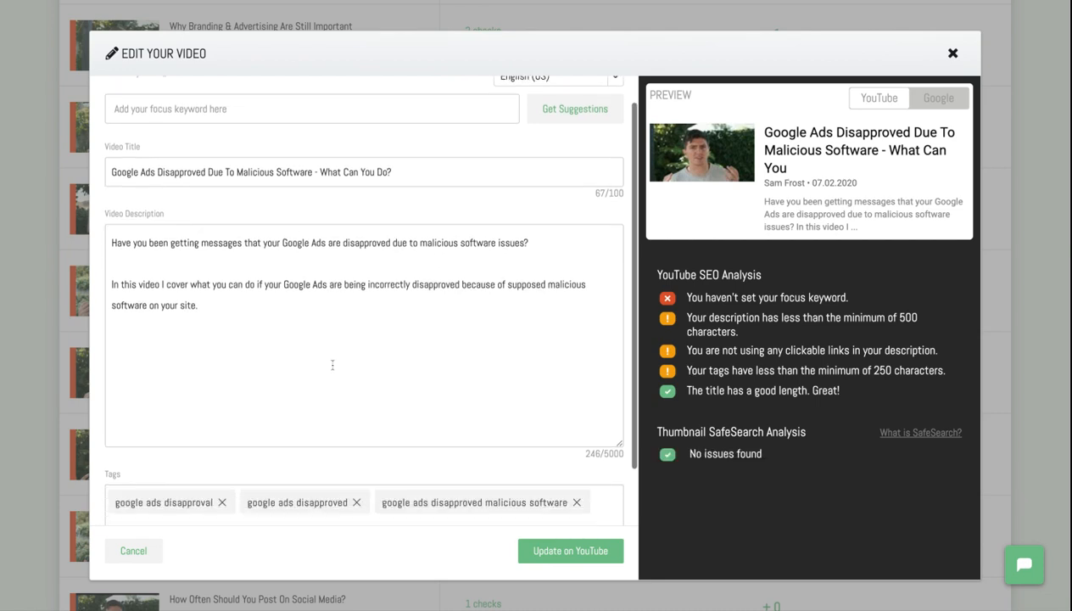
scroll(336, 459, "down", 1)
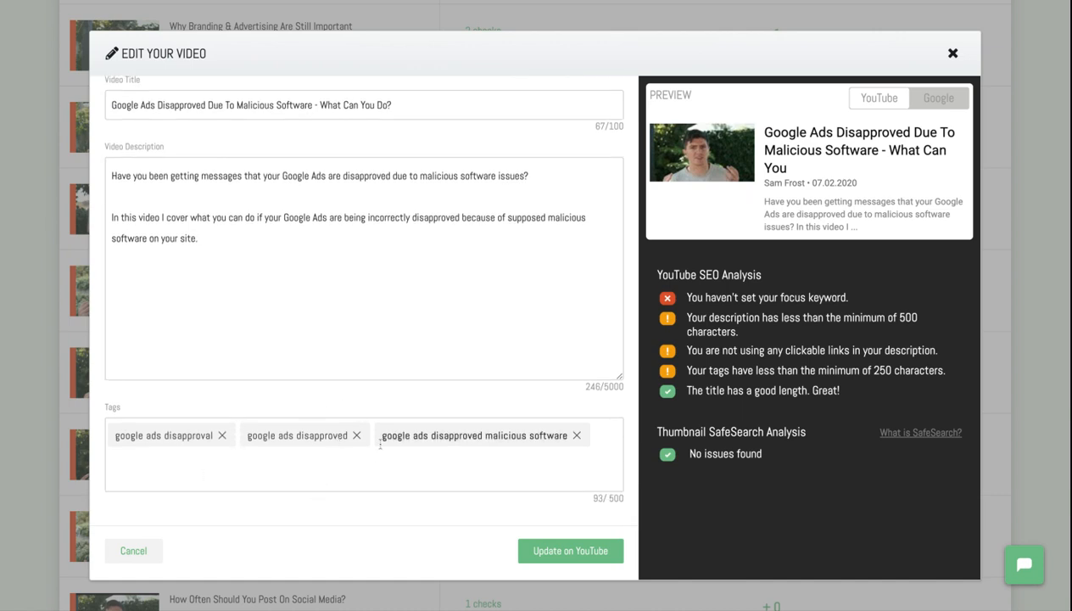
left_click(952, 52)
scroll(422, 433, "up", 4)
scroll(422, 432, "up", 5)
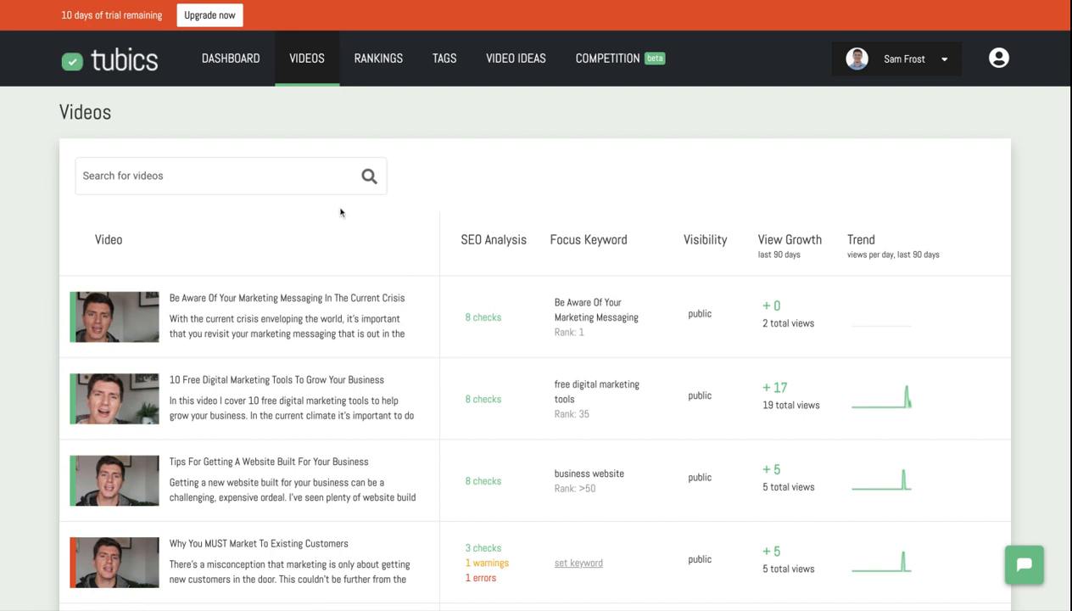
Examine the tracked keyword rankings, the YouTube results for "how to check rankings of your website on google", and the form for adding keywords
left_click(377, 63)
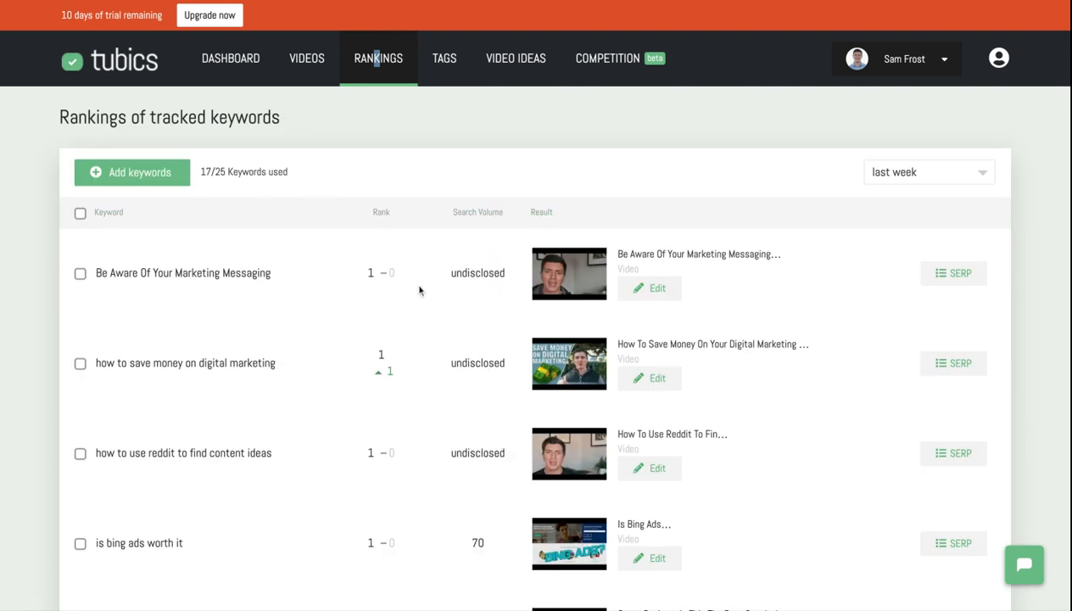
scroll(447, 368, "down", 8)
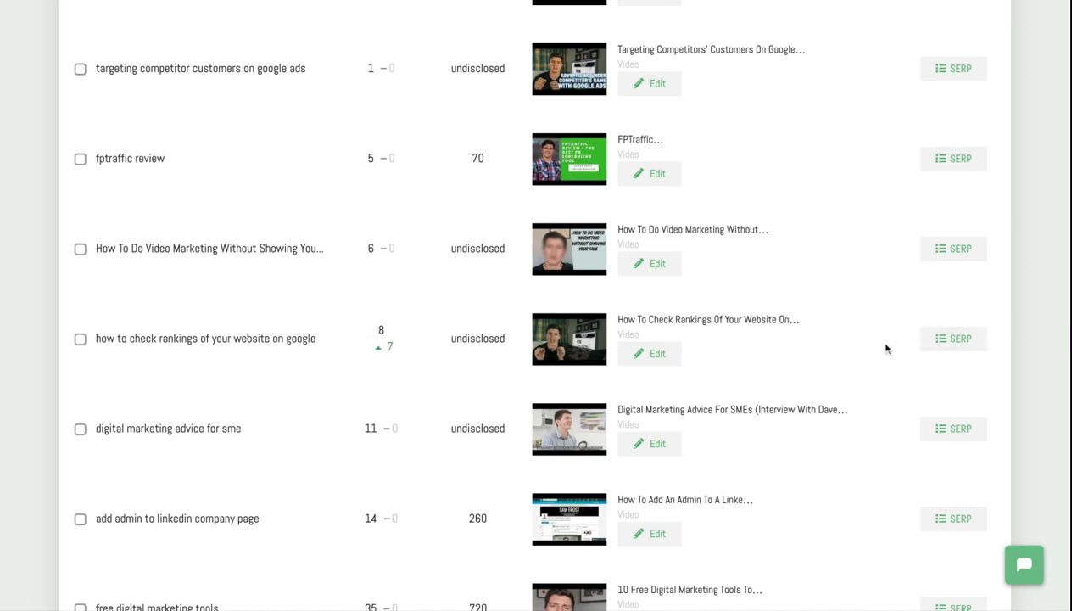
left_click(961, 340)
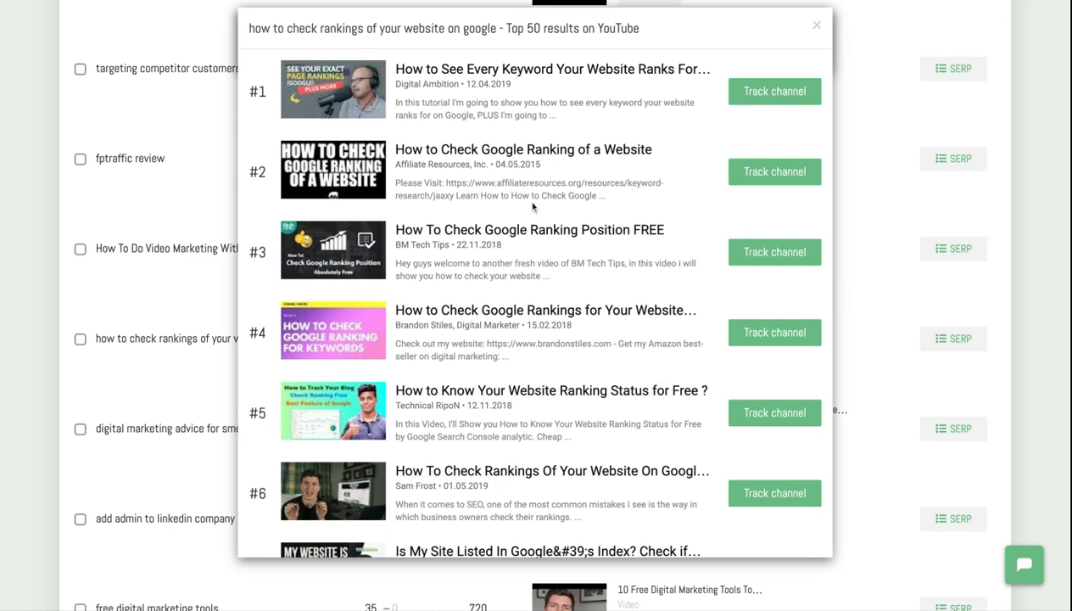
left_click(817, 28)
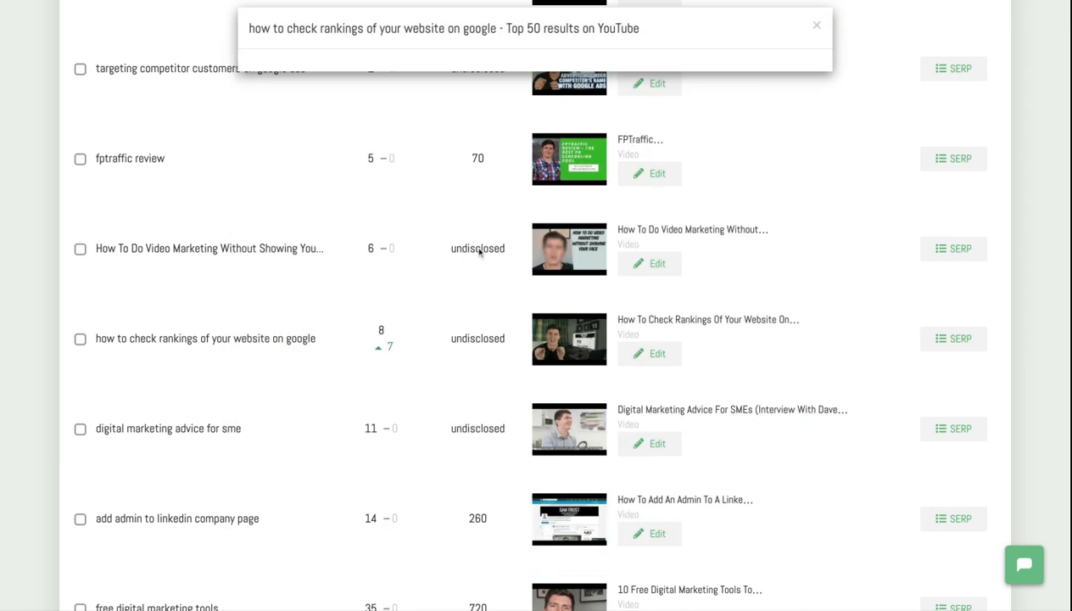
left_click(816, 27)
scroll(865, 119, "up", 10)
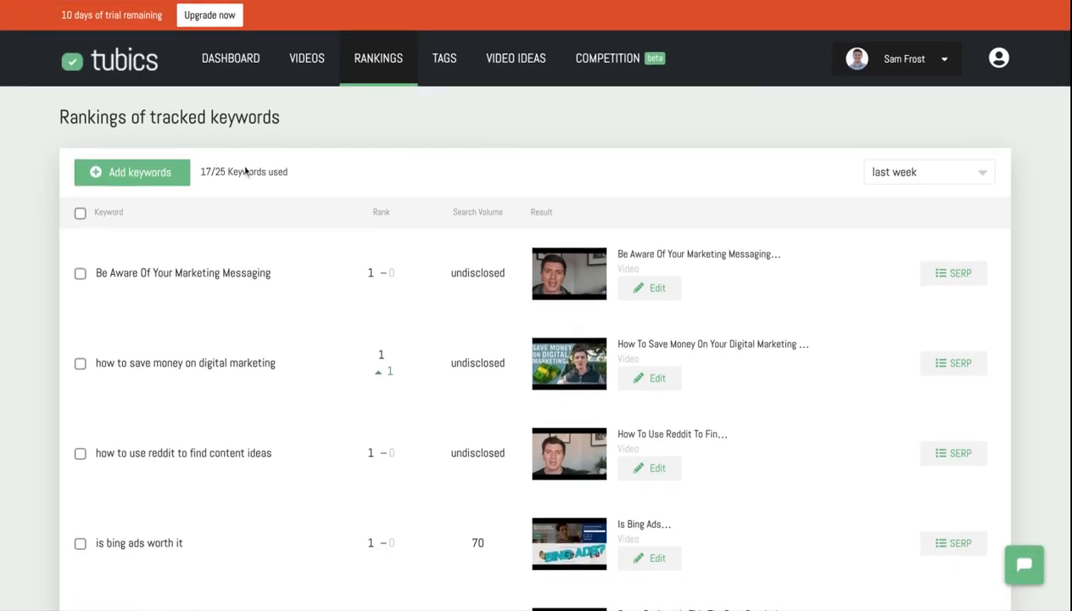
left_click(140, 172)
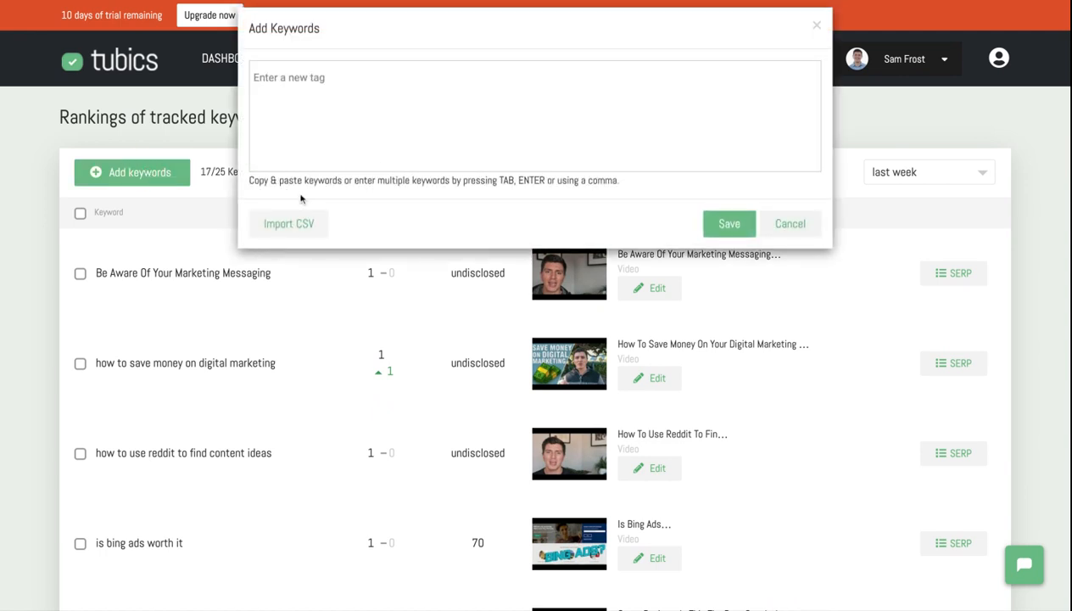
left_click(791, 224)
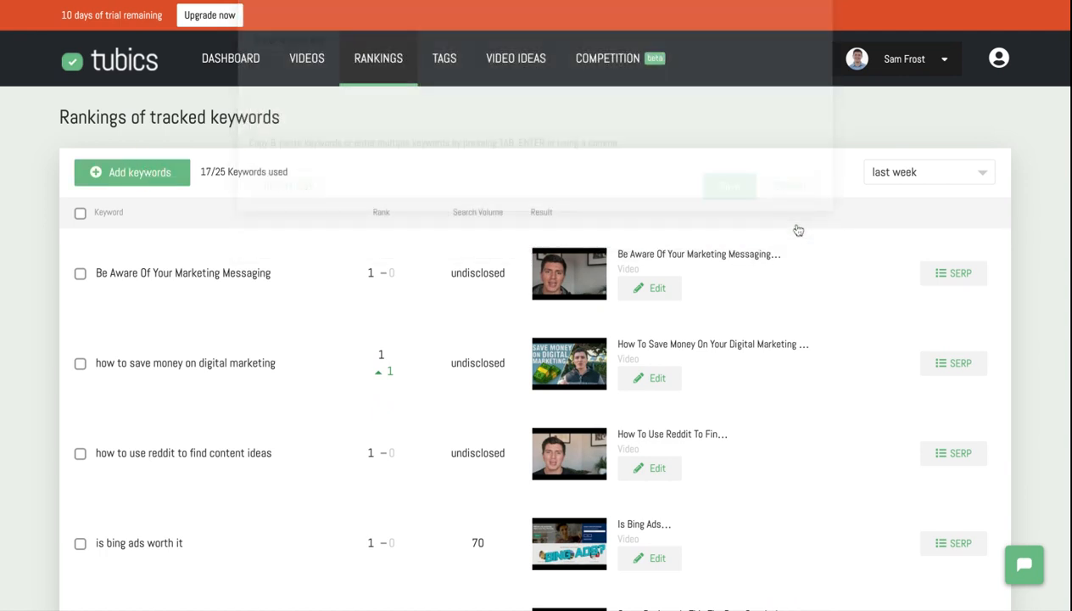
Generate tag suggestions for the video title "digital marketing tutorial"
left_click(448, 63)
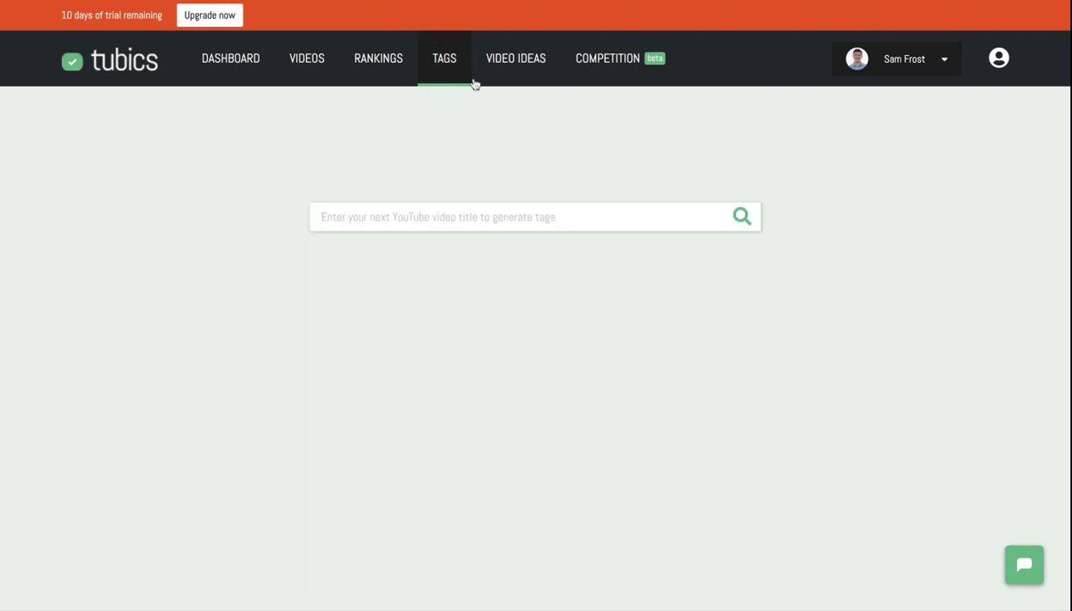
left_click(511, 220)
type("digital marketing tutorial")
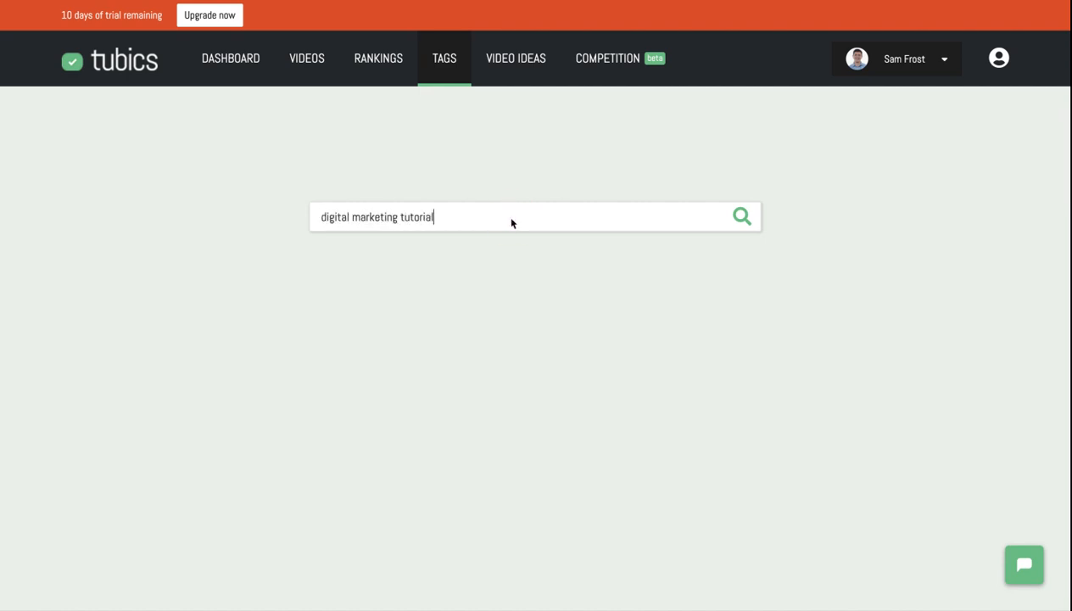
key("Return")
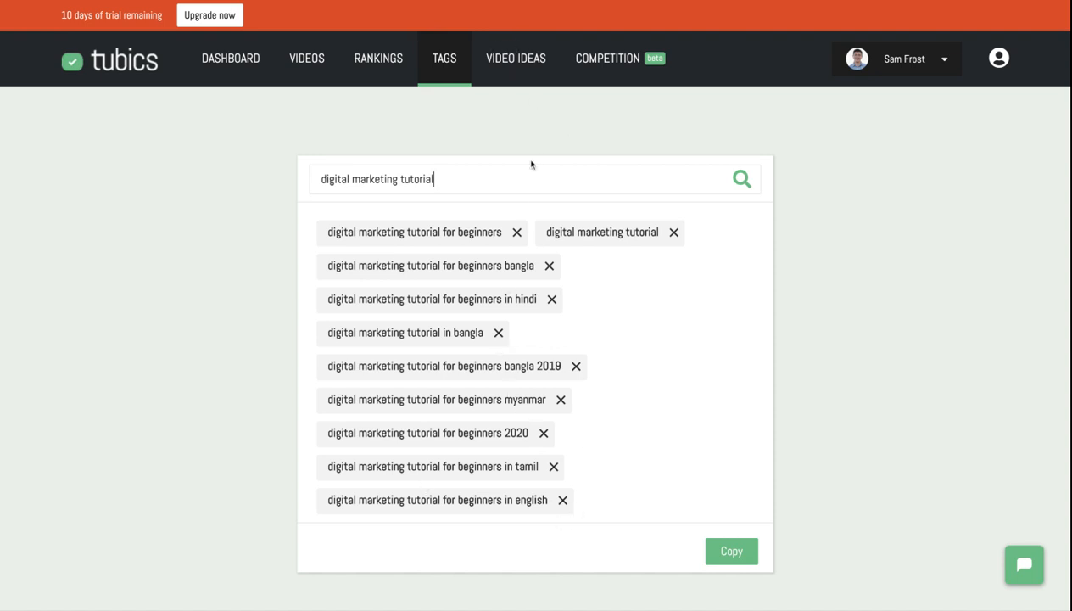
Search for video ideas on "digital marketing tutorial" and look through the suggestions' search volume and relevance
left_click(511, 61)
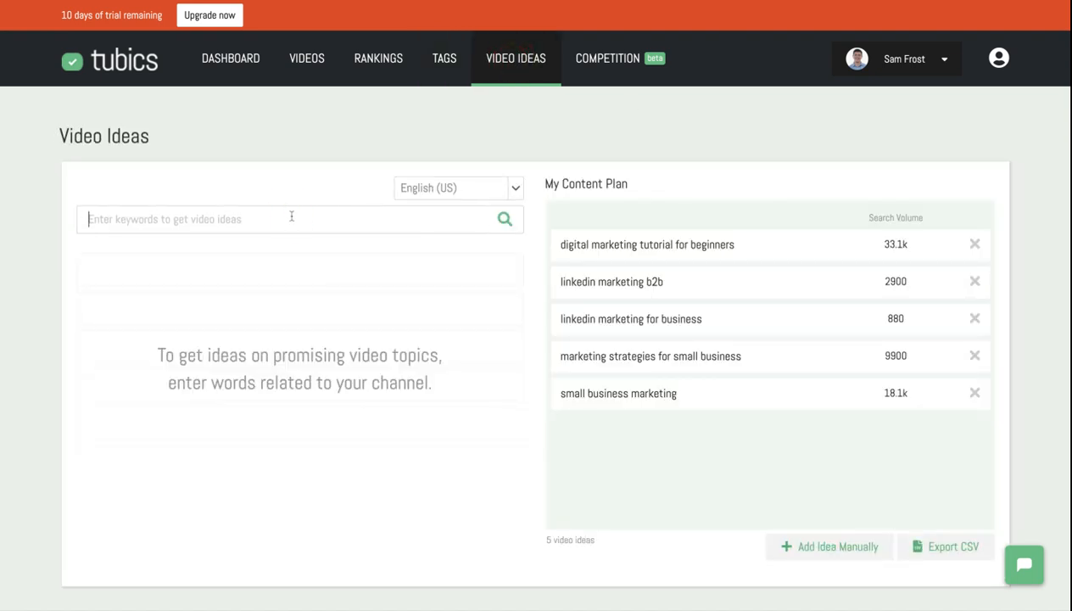
type("digital marketing tutorial")
key("Return")
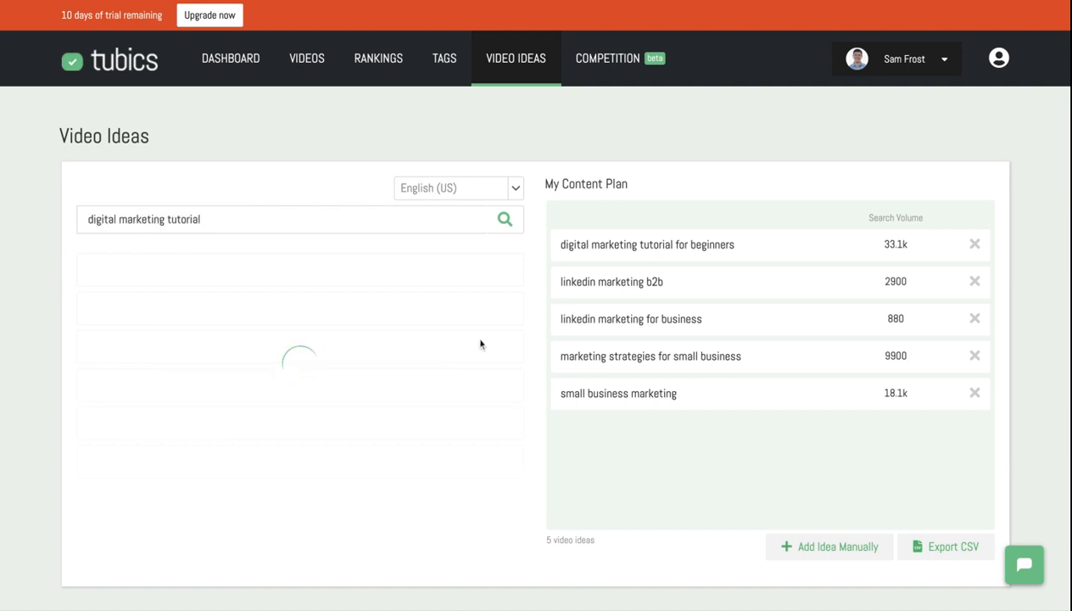
scroll(303, 366, "down", 2)
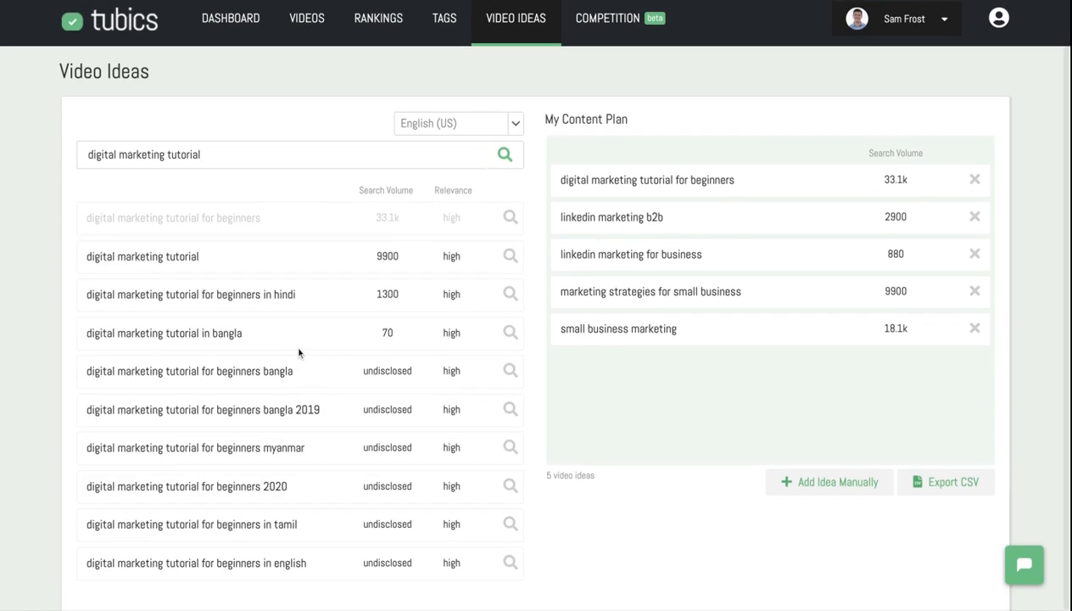
Add the suggestions "digital marketing tutorial" and "digital marketing tutorial for beginners in english" to the content plan
left_click(177, 257)
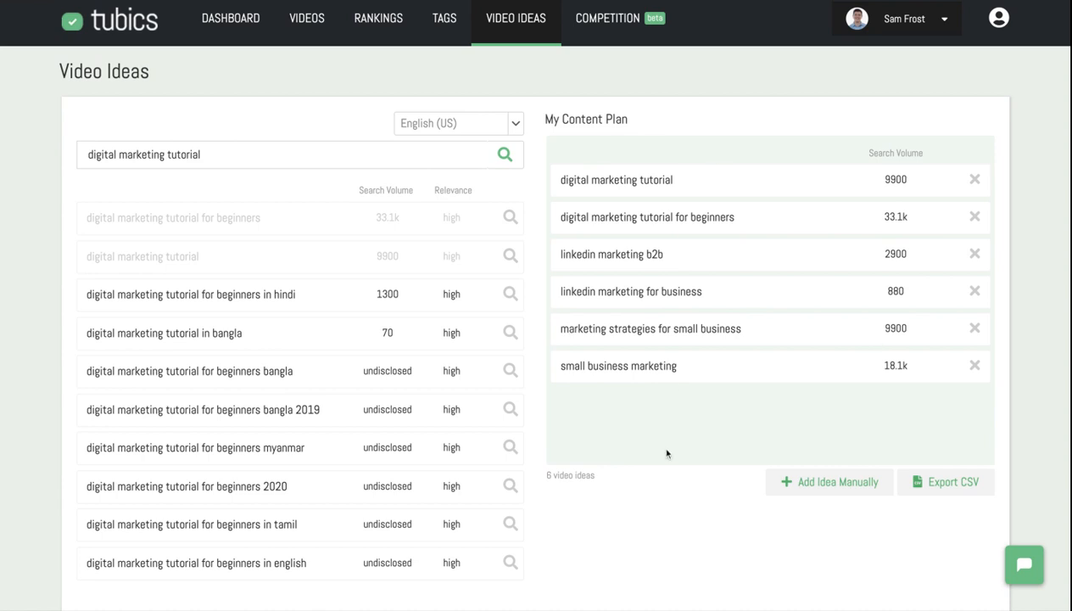
left_click(825, 482)
left_click(790, 271)
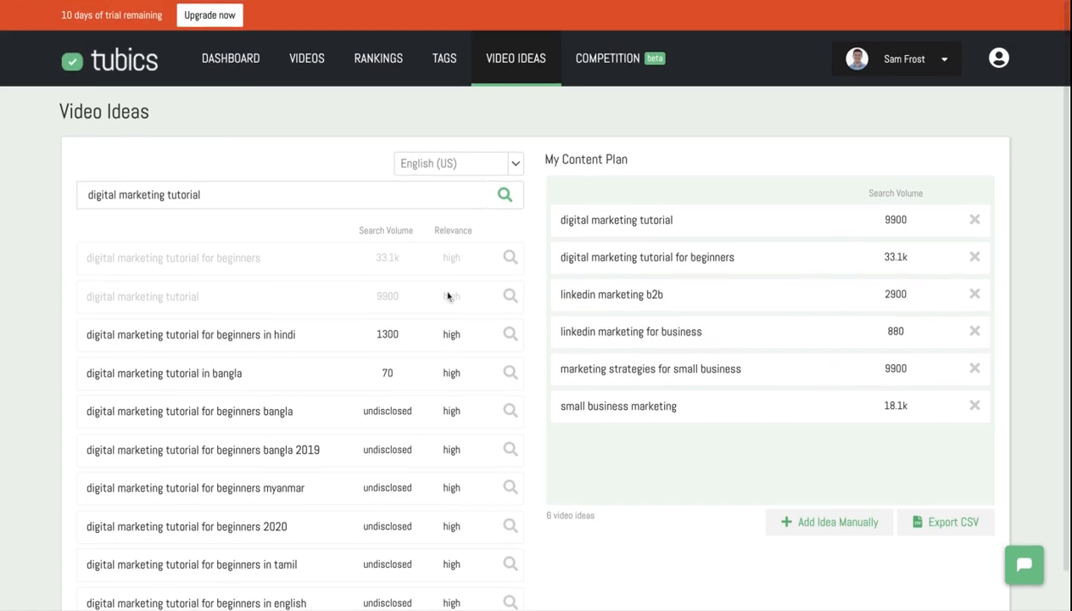
left_click(506, 103)
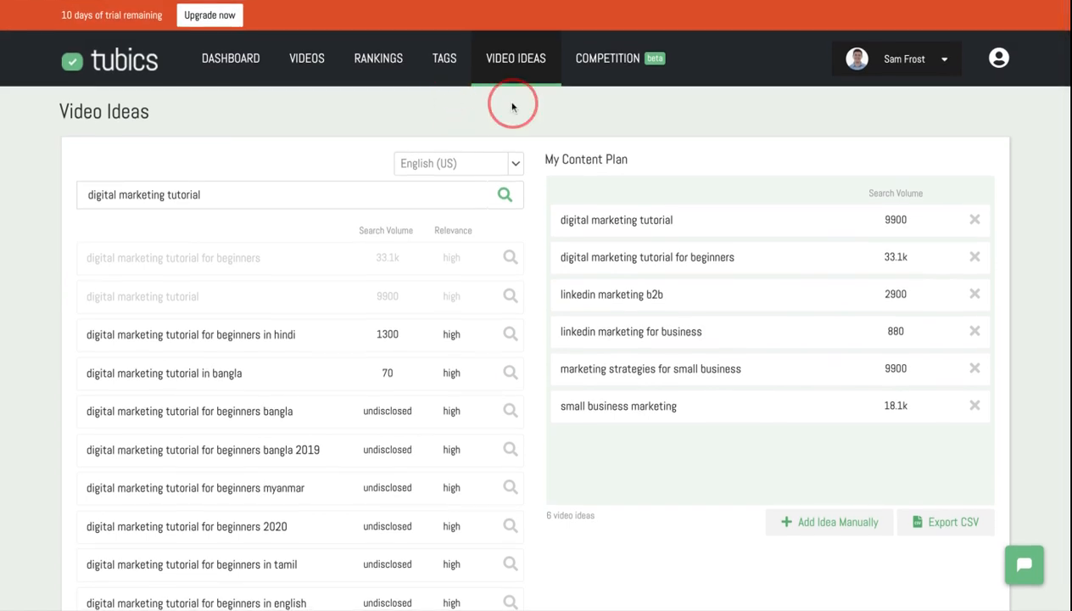
scroll(347, 366, "down", 1)
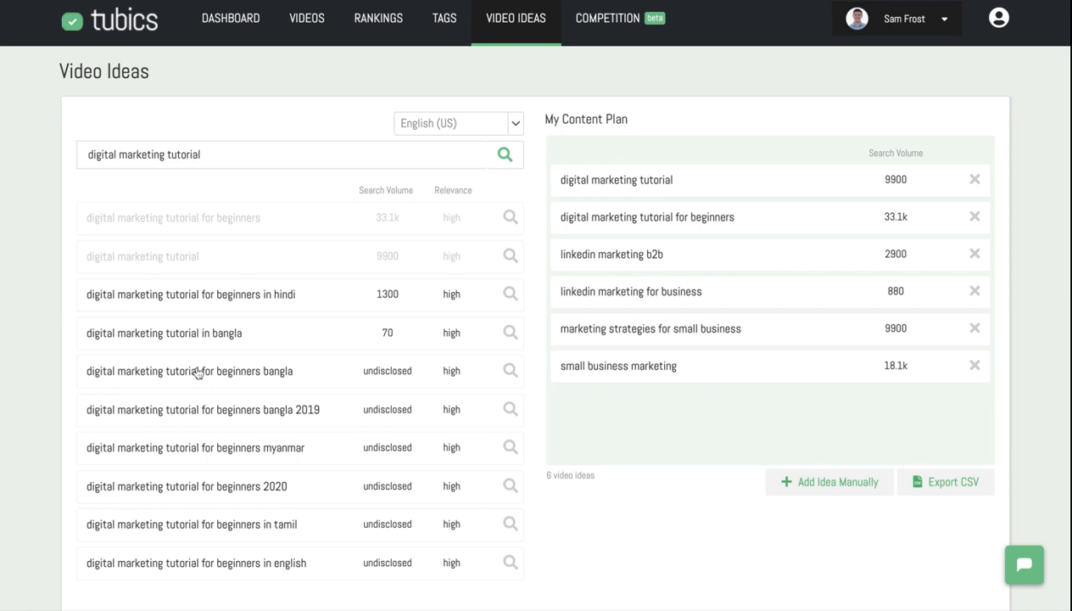
left_click(273, 562)
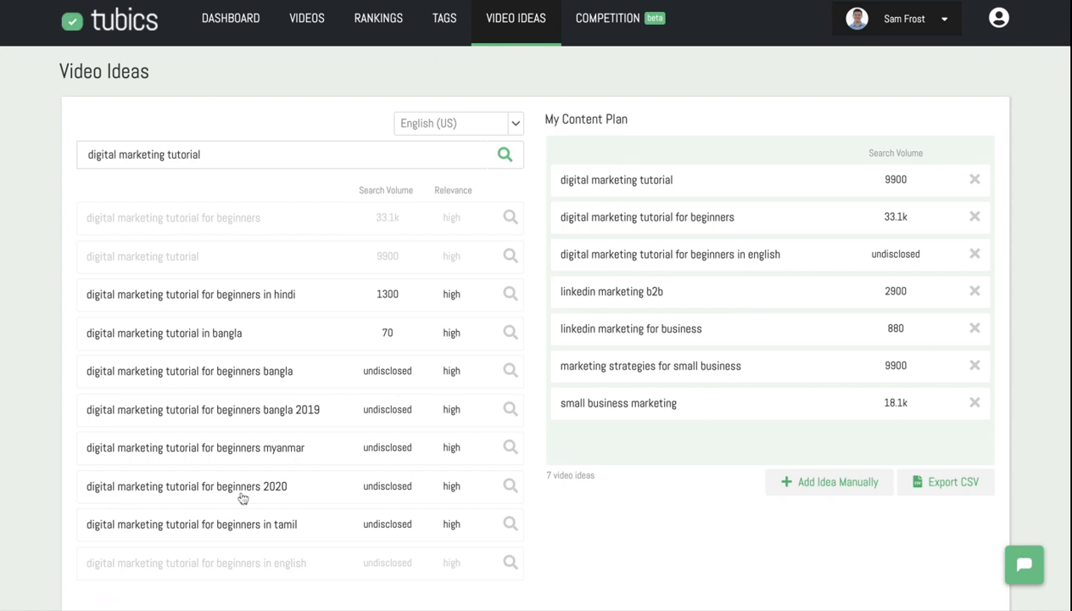
left_click(221, 151)
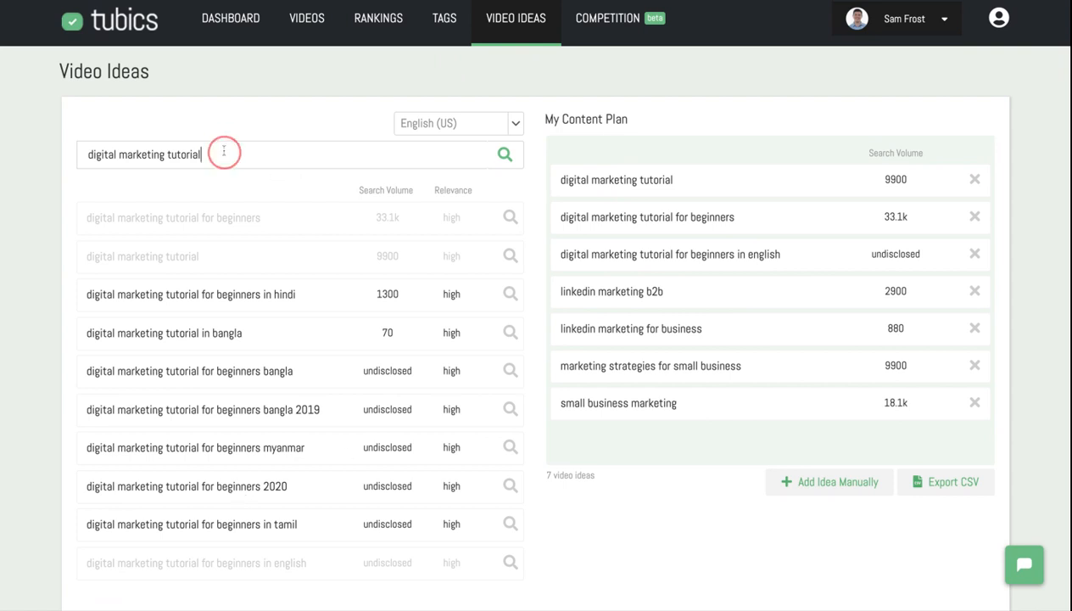
triple_click(182, 153)
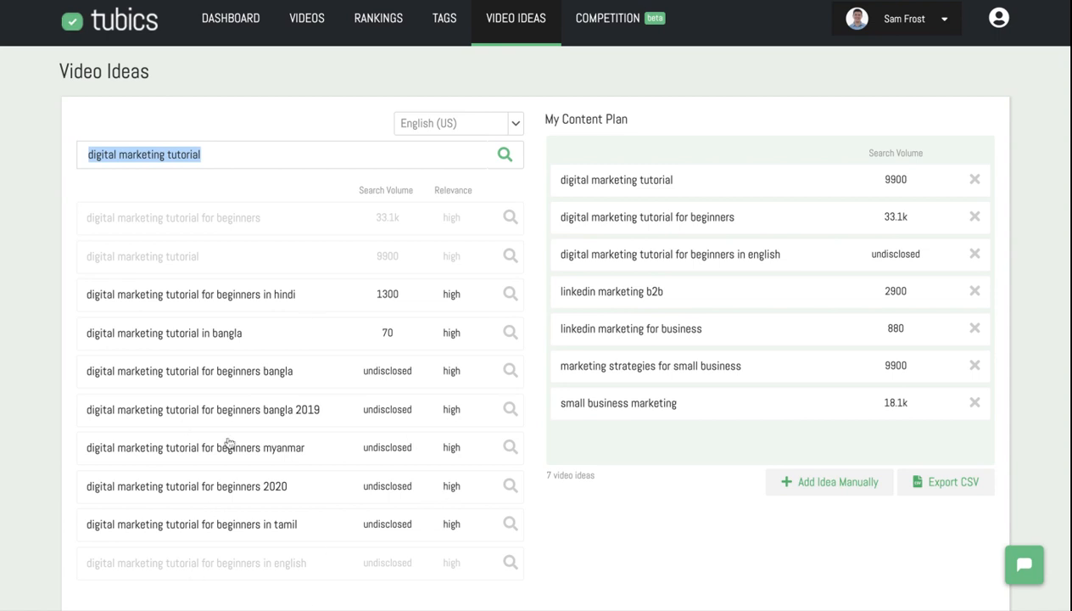
left_click(420, 36)
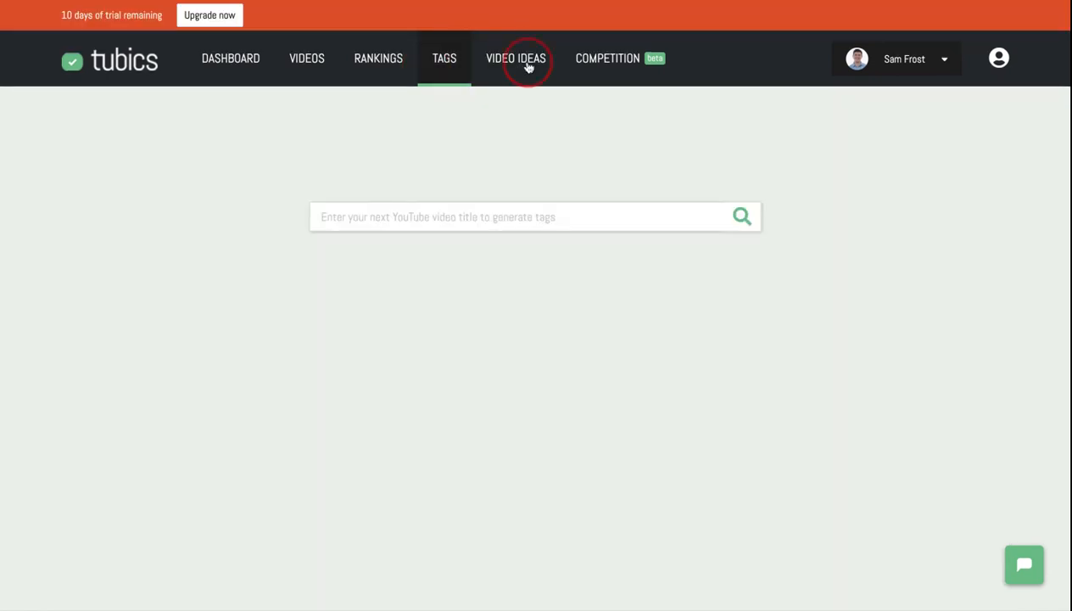
left_click(527, 65)
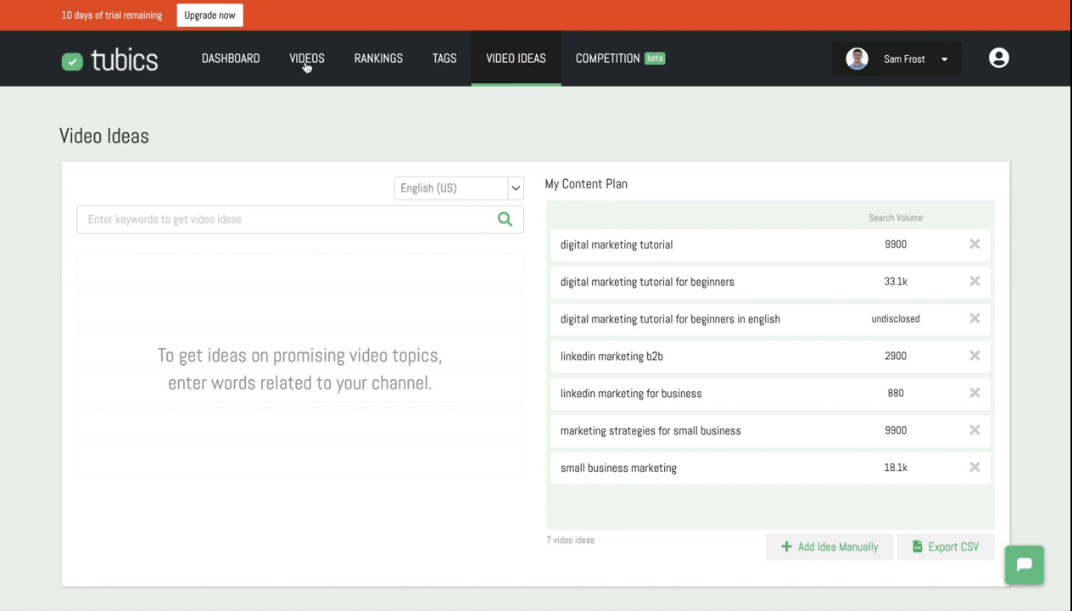
left_click(602, 73)
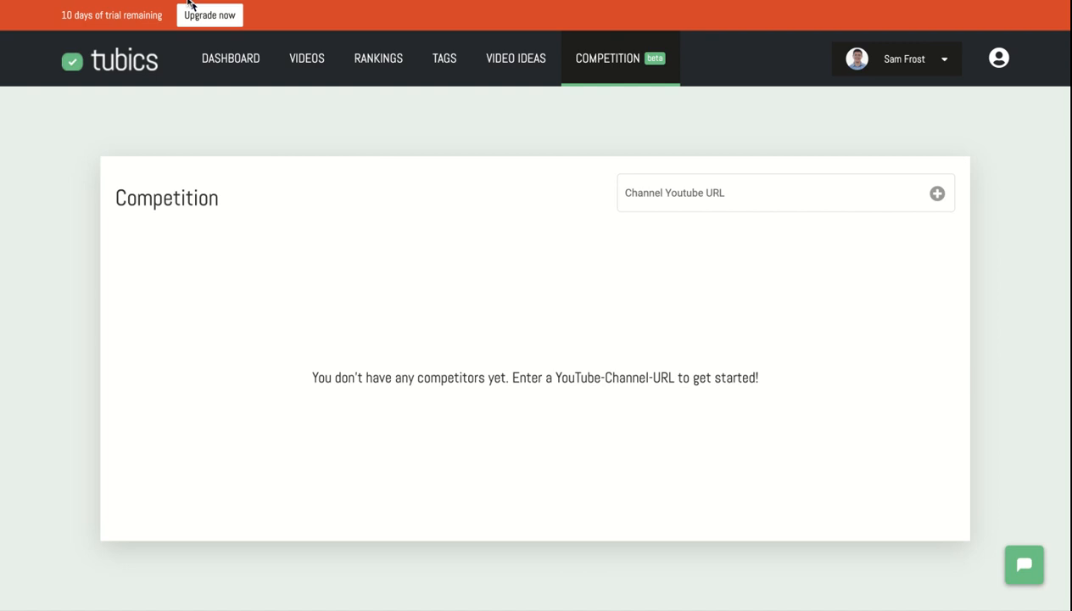
left_click(687, 207)
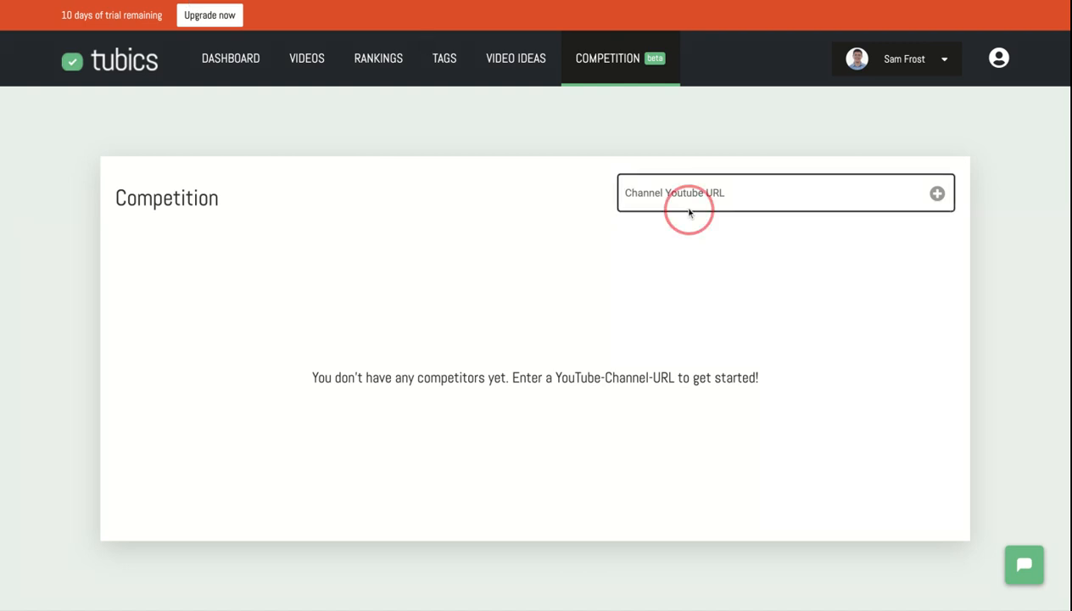
key("ctrl+v")
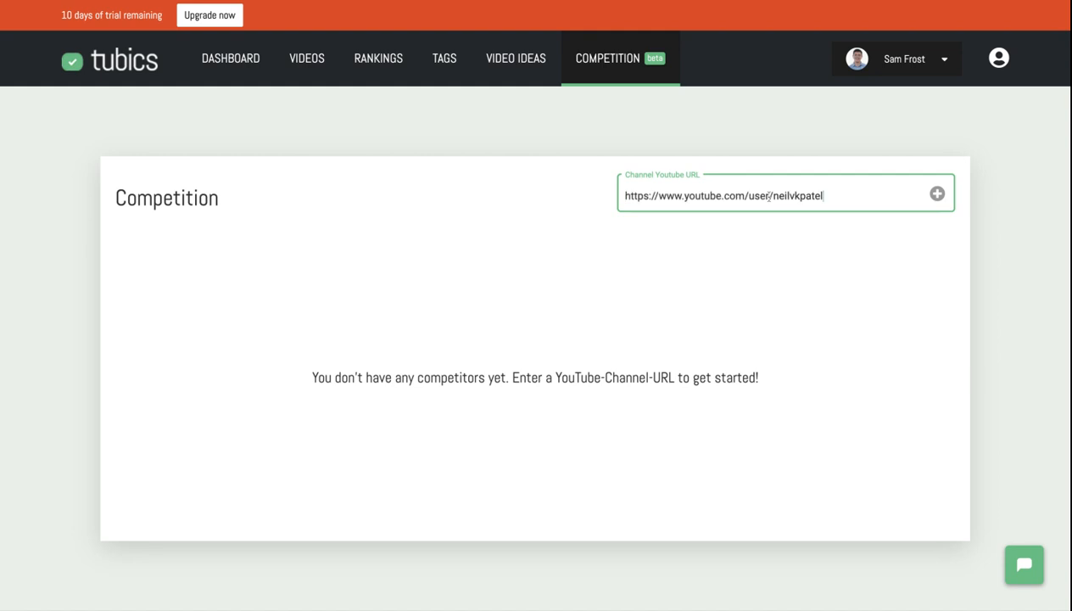
left_click(935, 200)
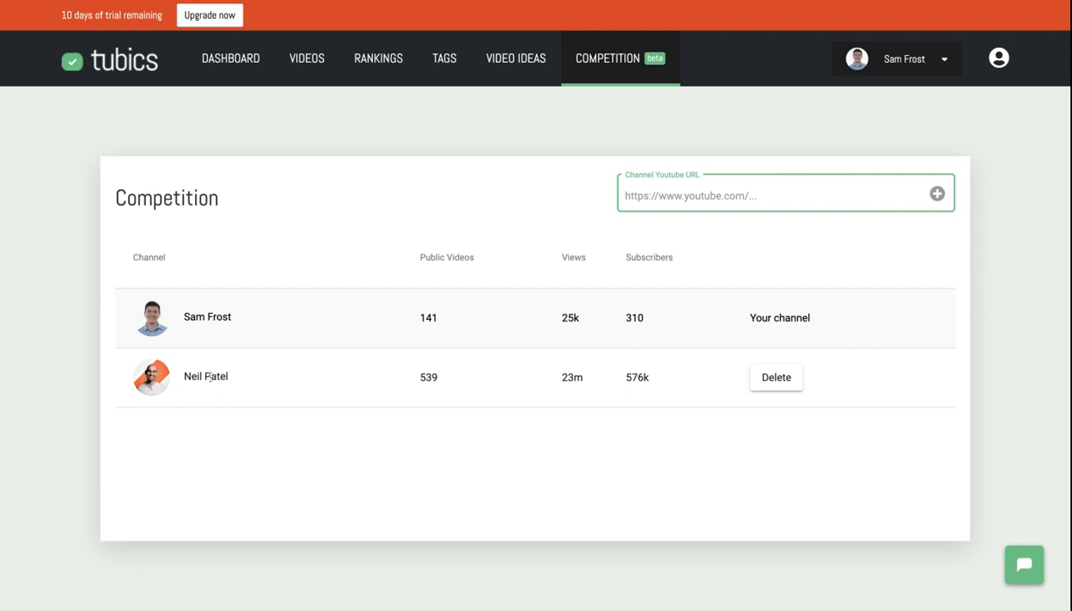
Compare the competitor's public videos, views and subscribers with the own channel's, and check which channels the account can switch to
left_click(303, 373)
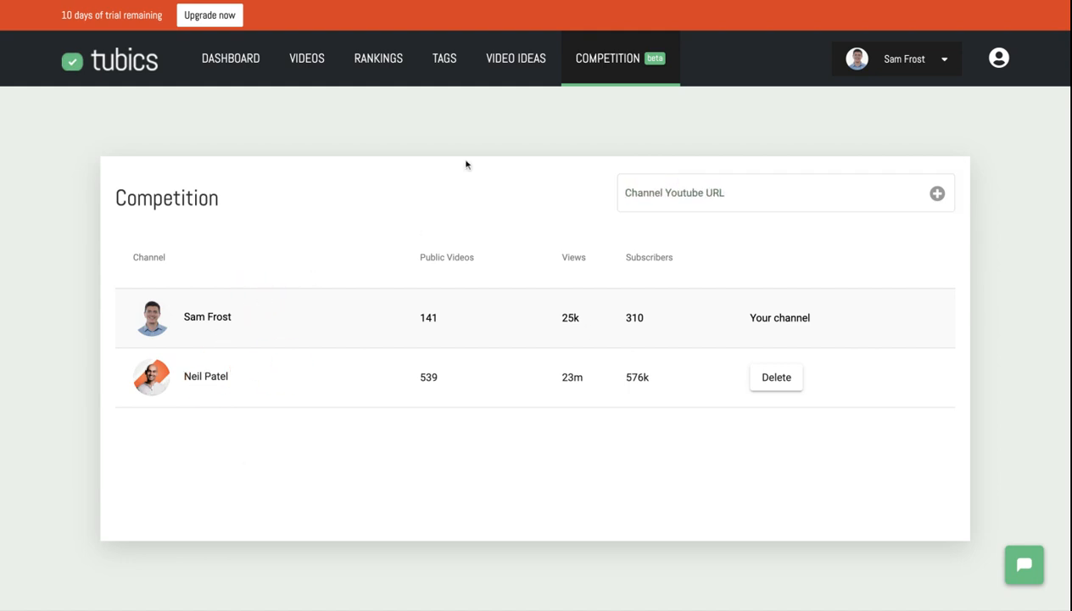
left_click(480, 379)
left_click(878, 67)
left_click(710, 122)
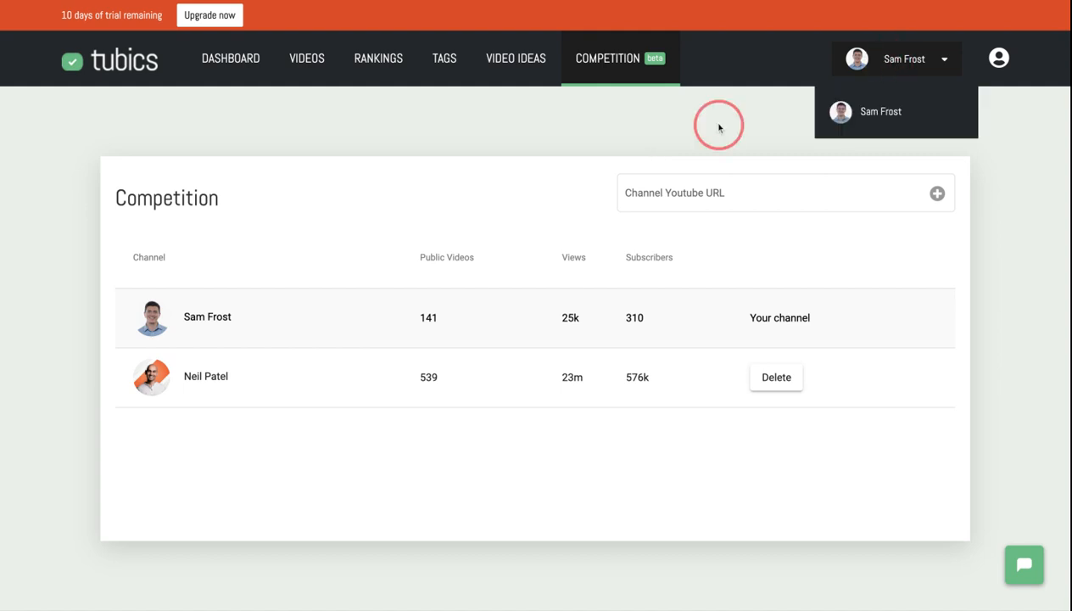
Examine the subscription plans with their prices, channel, user and tracked-keyword limits, and the AppSumo code option
left_click(196, 20)
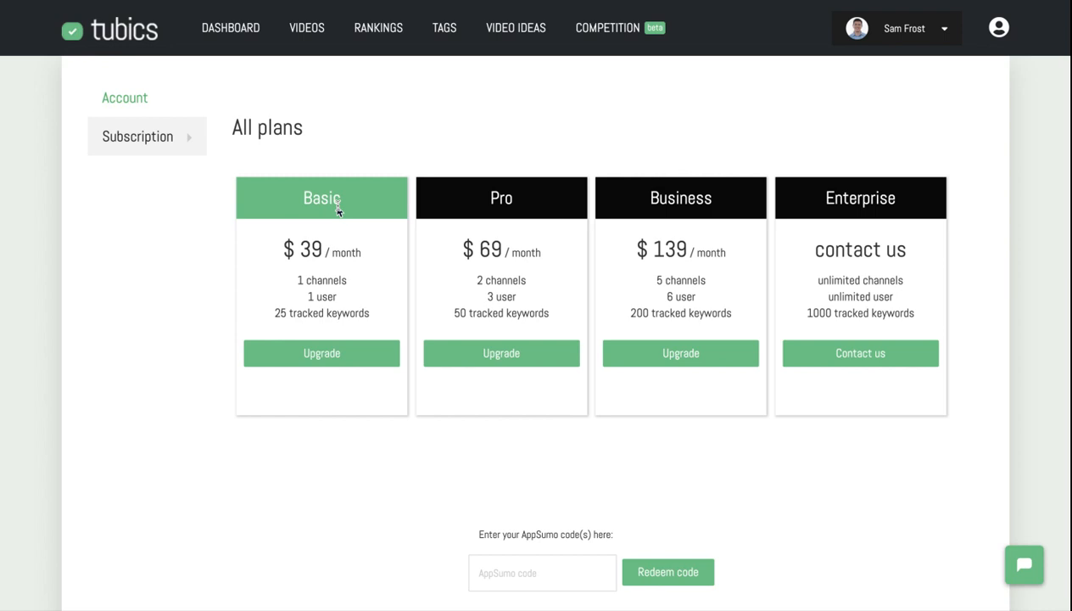
scroll(433, 338, "down", 2)
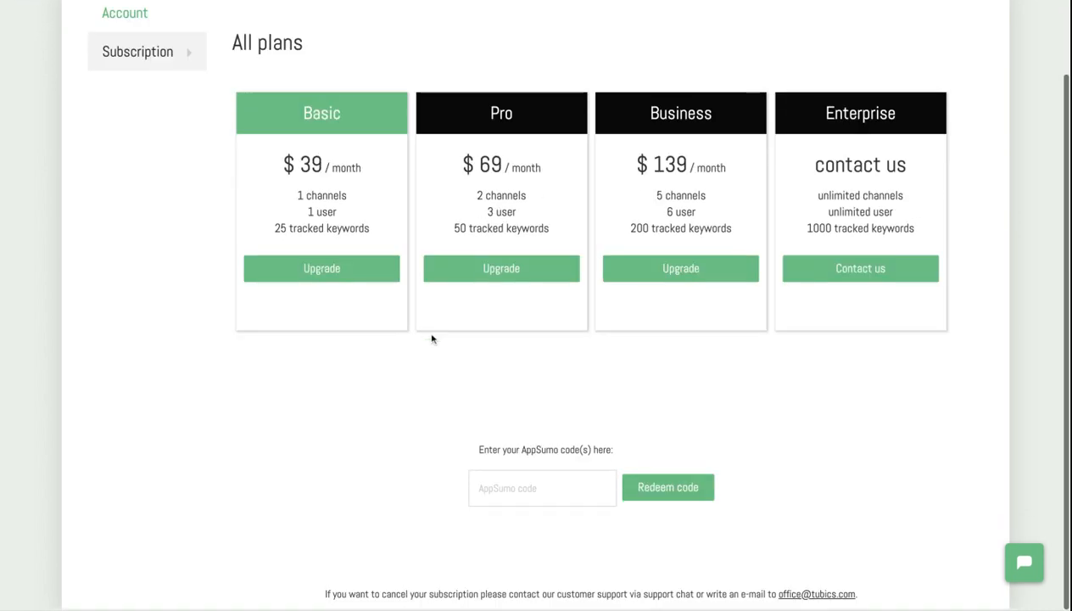
scroll(433, 337, "up", 1)
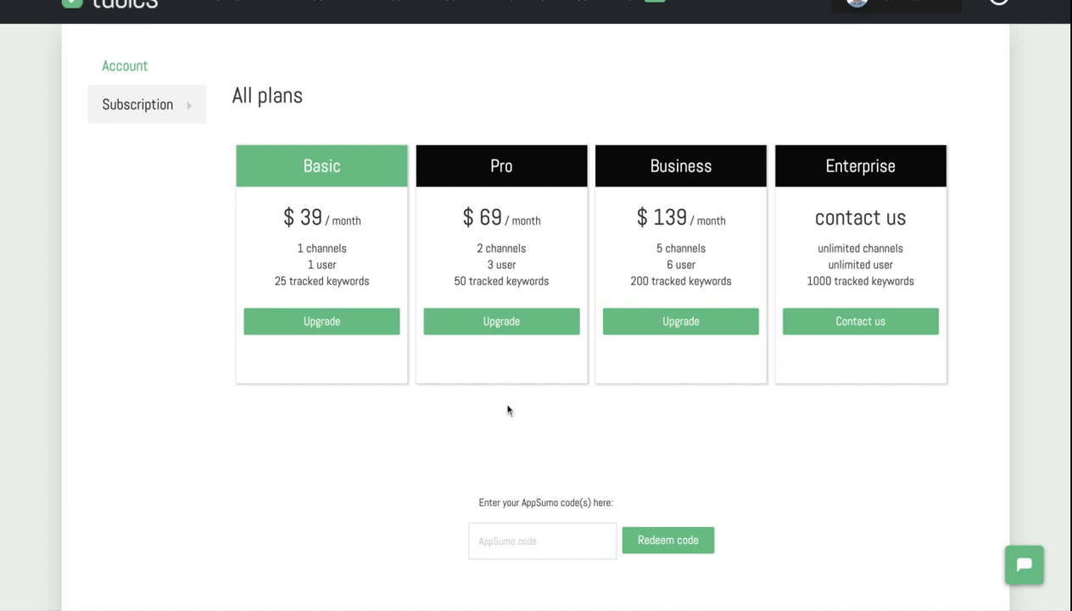
scroll(505, 411, "up", 1)
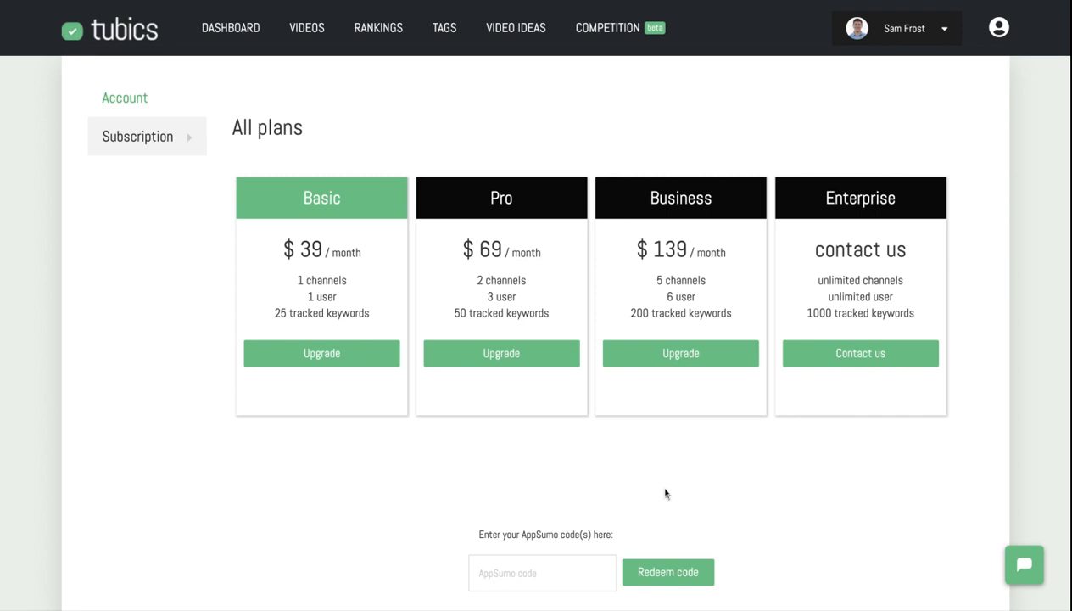
scroll(615, 498, "down", 1)
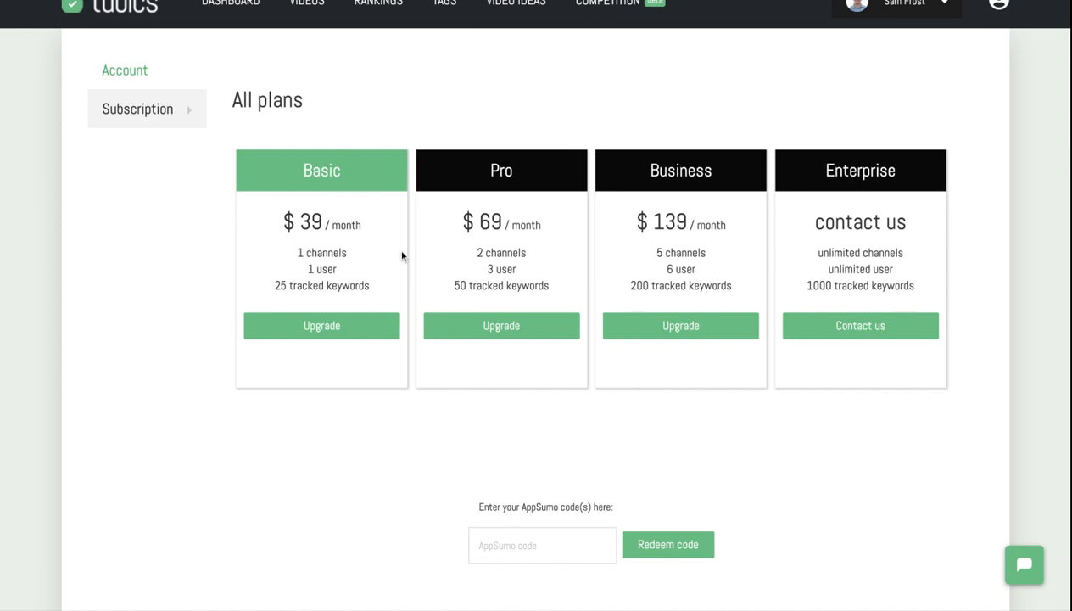
scroll(430, 304, "up", 1)
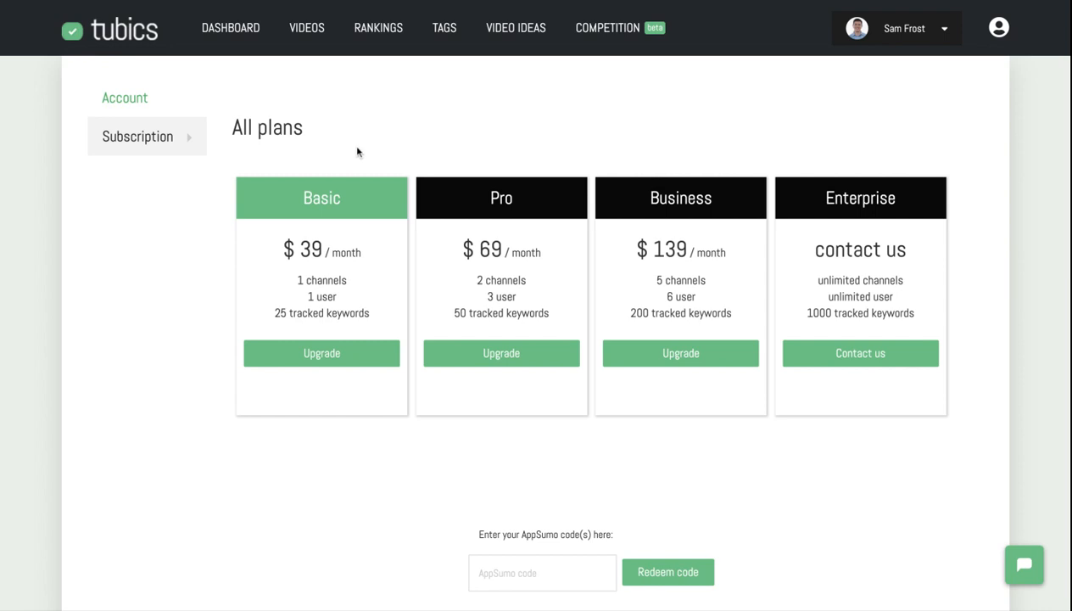
Examine the dashboard's channel audit, keyword ranking changes and the SEO analysis of the five latest videos
left_click(237, 31)
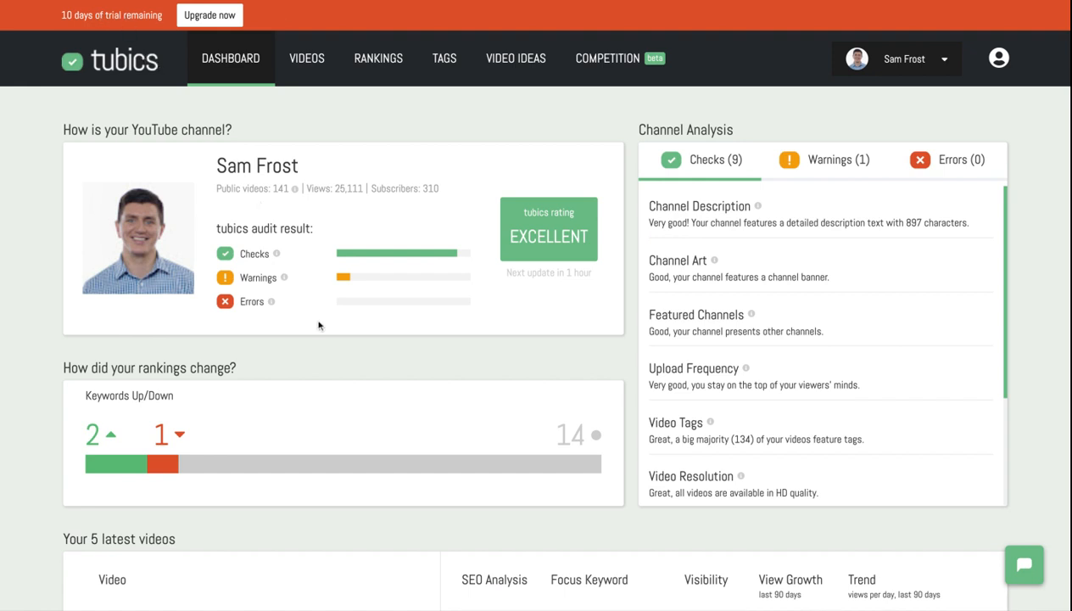
scroll(352, 369, "down", 3)
scroll(352, 371, "down", 1)
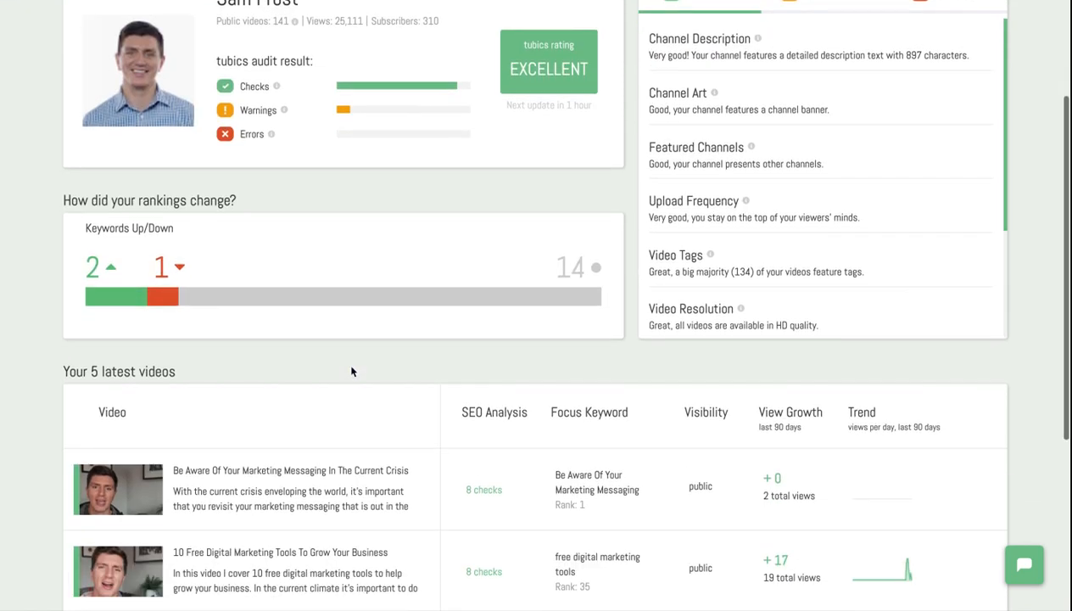
scroll(352, 371, "down", 5)
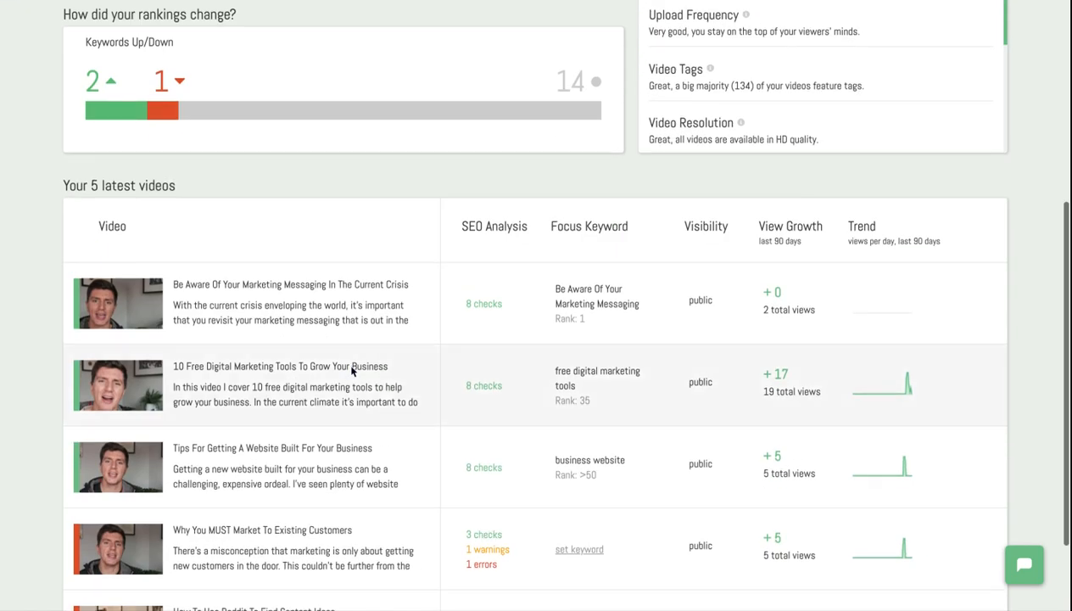
scroll(352, 370, "up", 8)
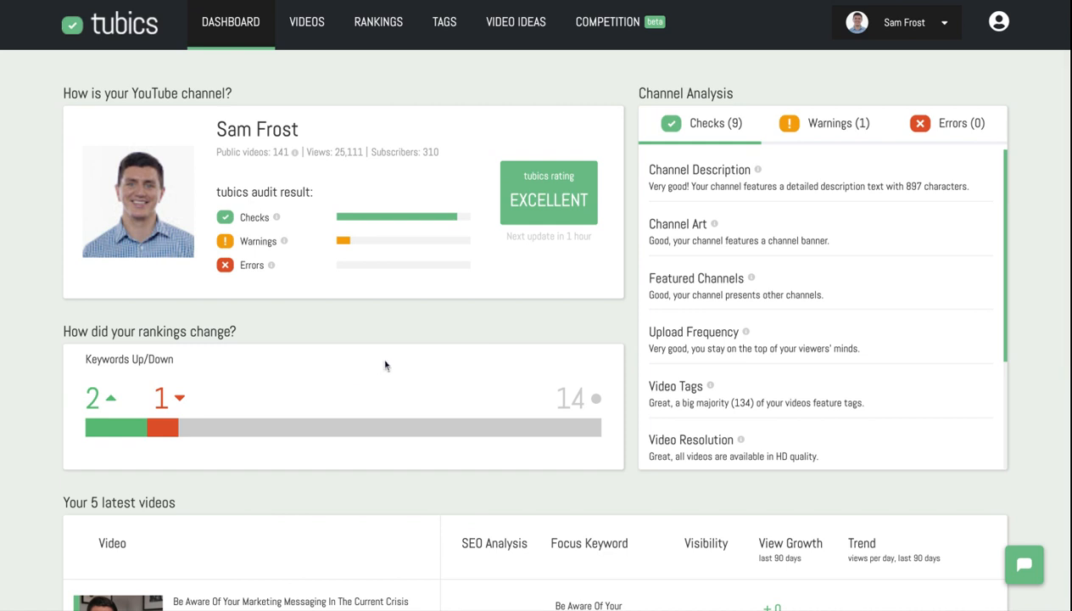
scroll(382, 365, "down", 1)
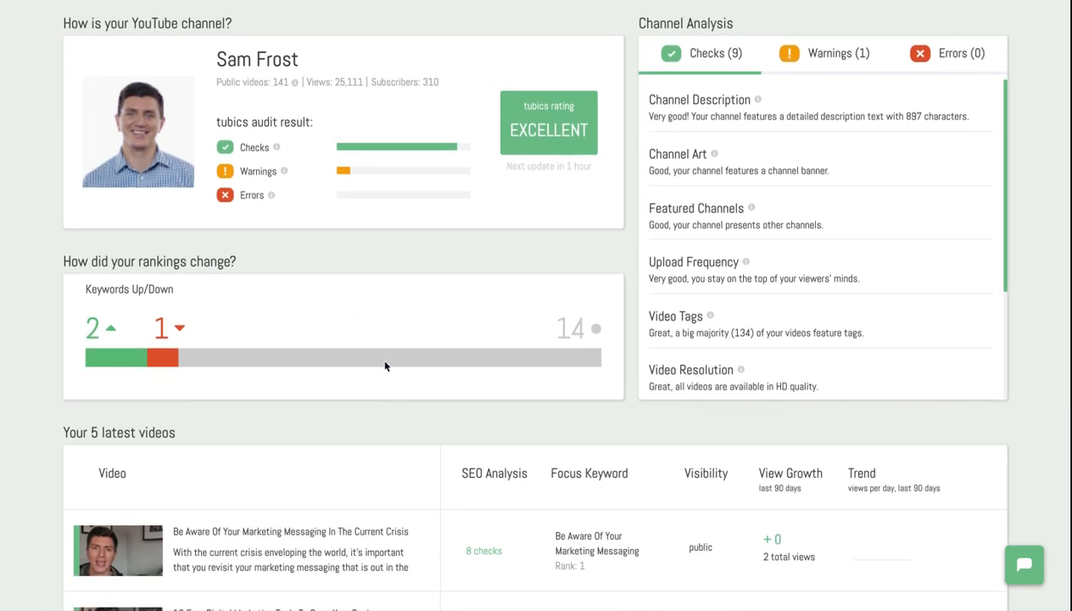
scroll(384, 366, "down", 2)
scroll(384, 366, "down", 1)
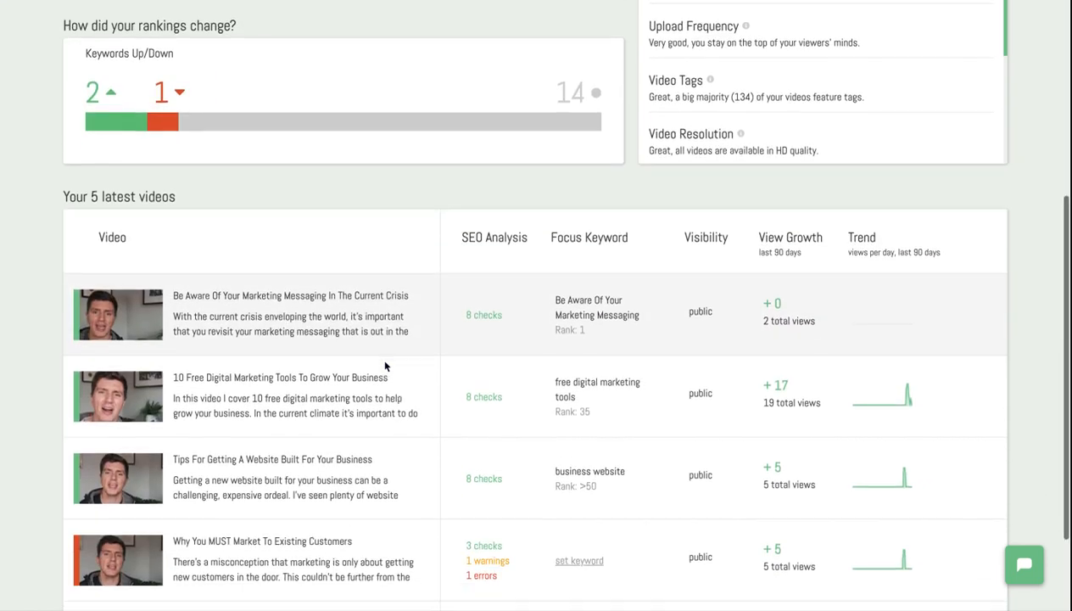
scroll(384, 366, "down", 2)
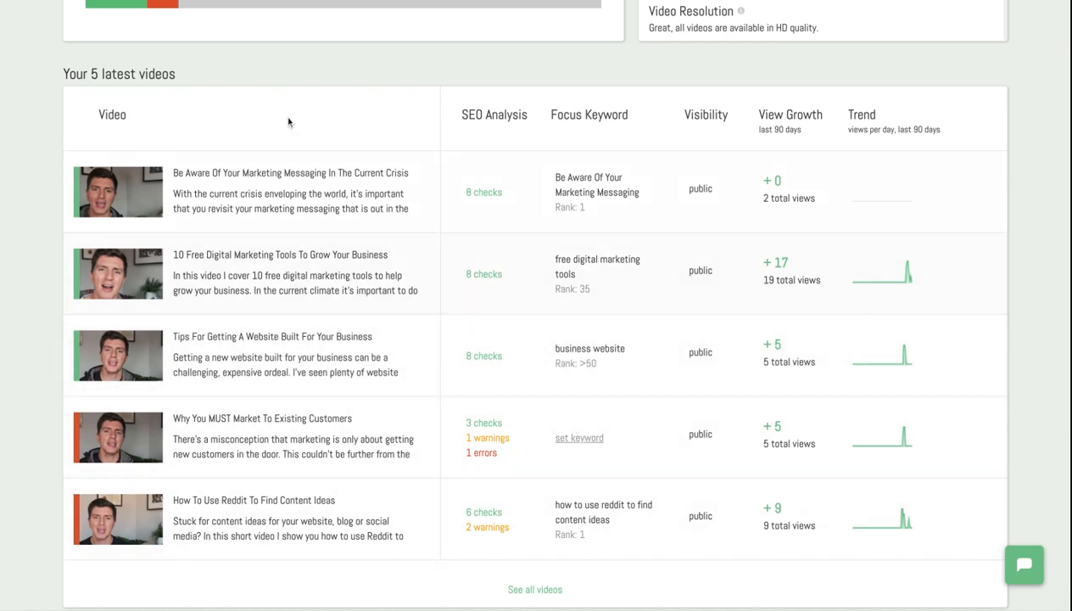
Reopen the subscription plan overview to recheck the pricing, and return to the dashboard
scroll(322, 305, "up", 7)
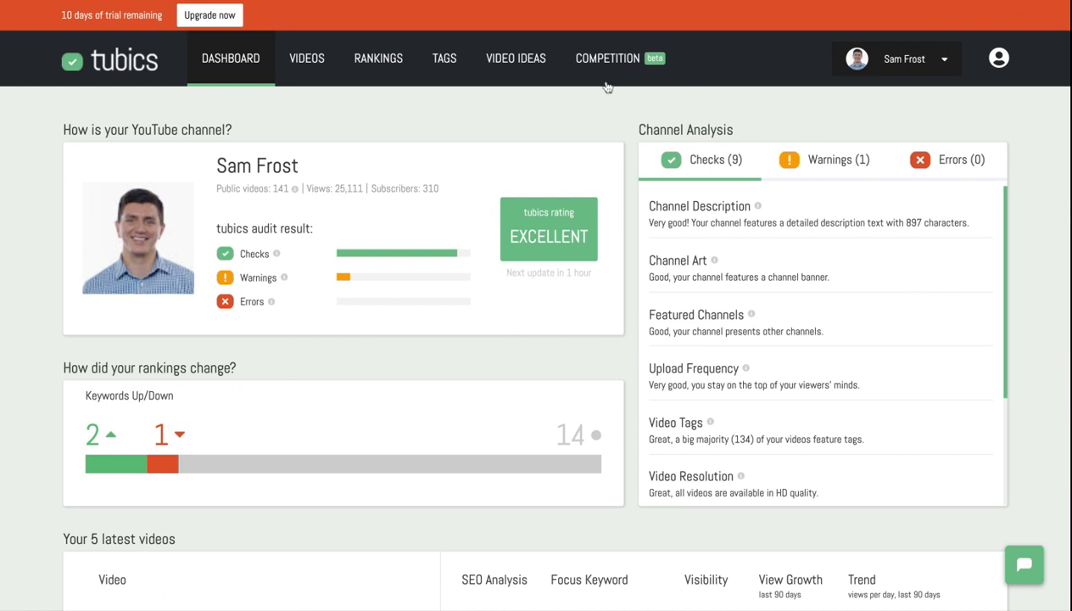
left_click(217, 17)
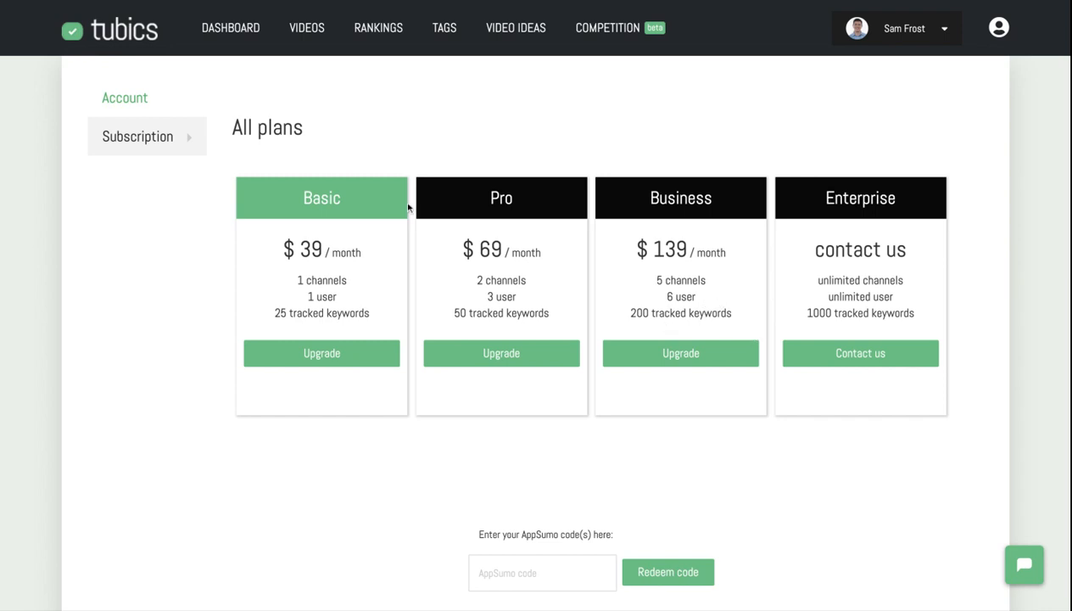
left_click(224, 36)
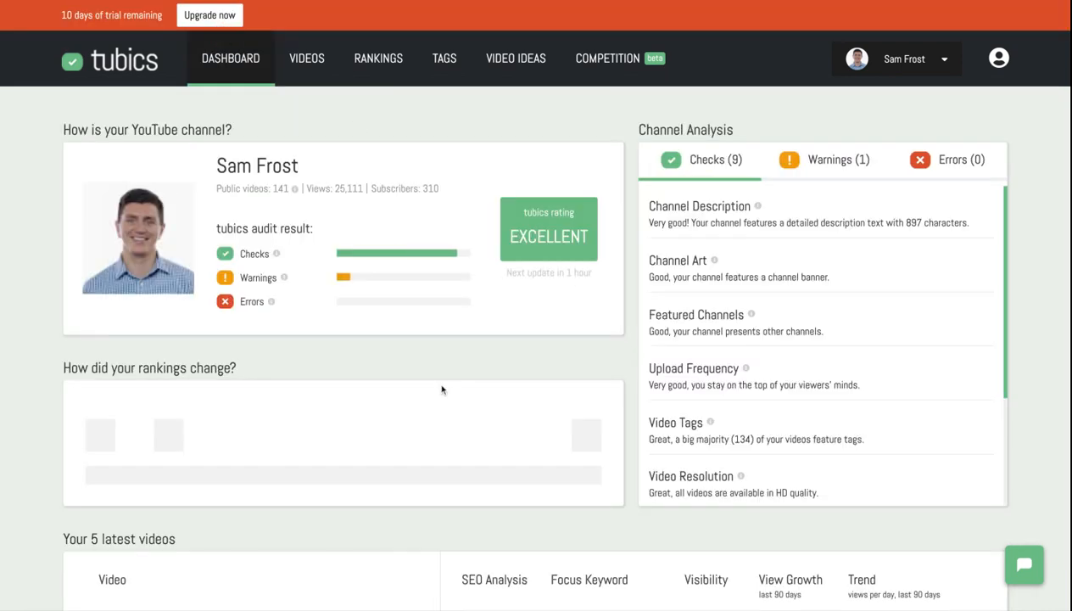